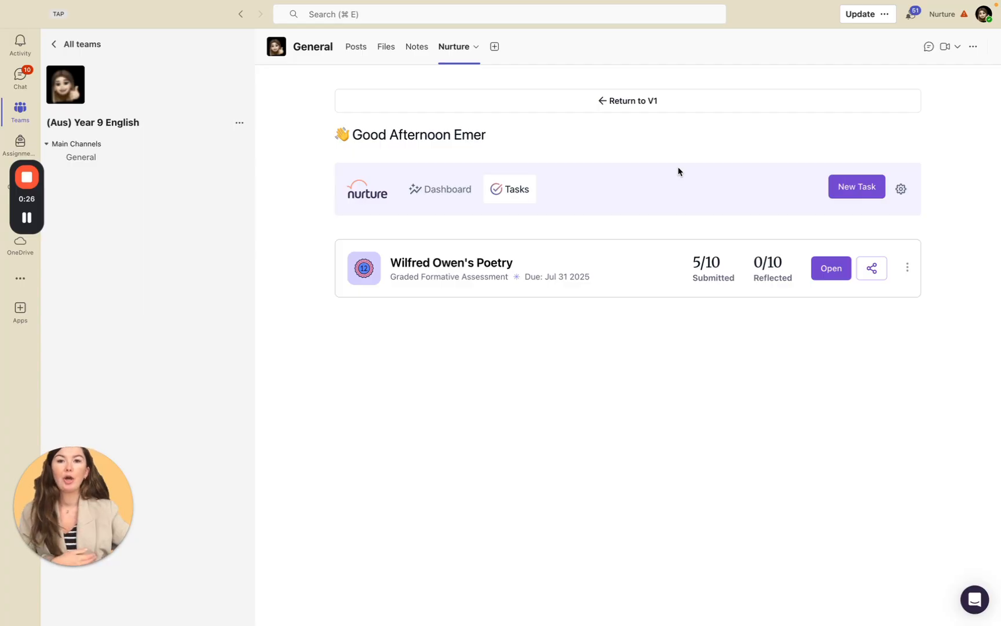
# View the apps available to add as a tab in the General channel, and close the list.
pyautogui.click(496, 49)
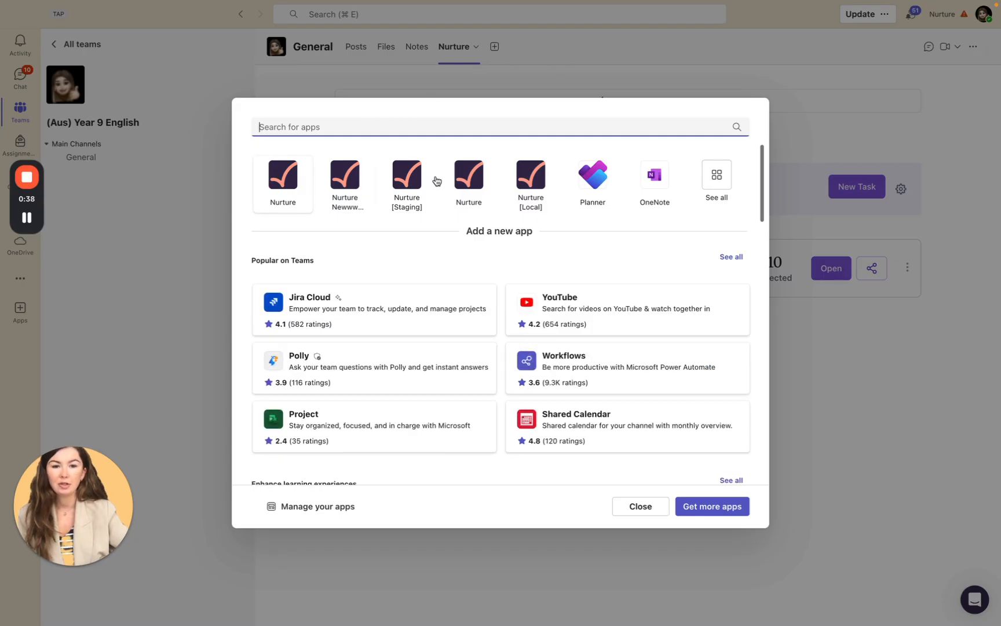
pyautogui.click(641, 509)
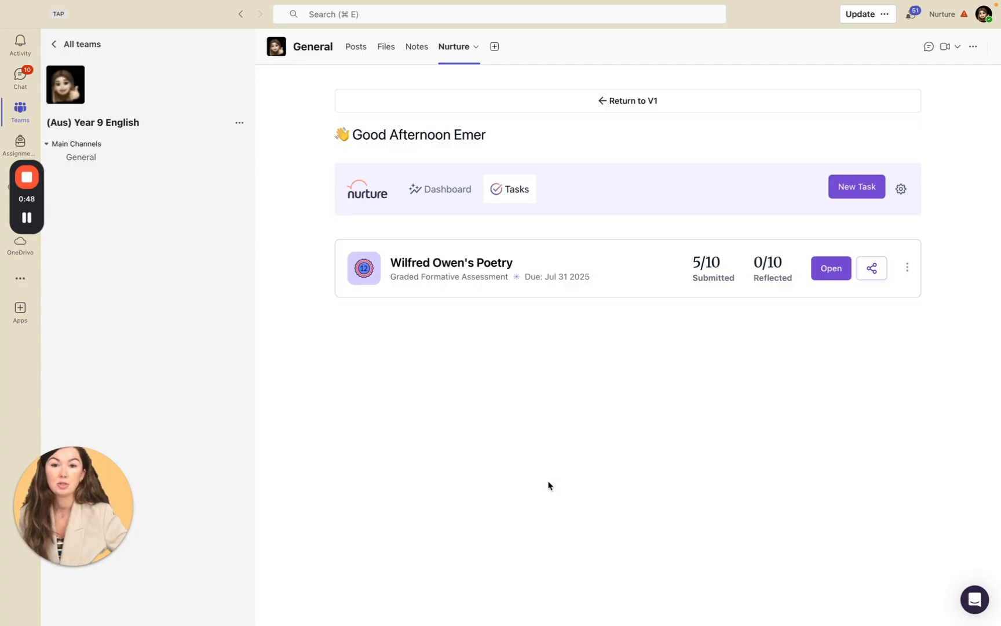
# Review the Classroom Settings for subject, role and uploaded curriculum documents, and return to the task list.
pyautogui.click(901, 189)
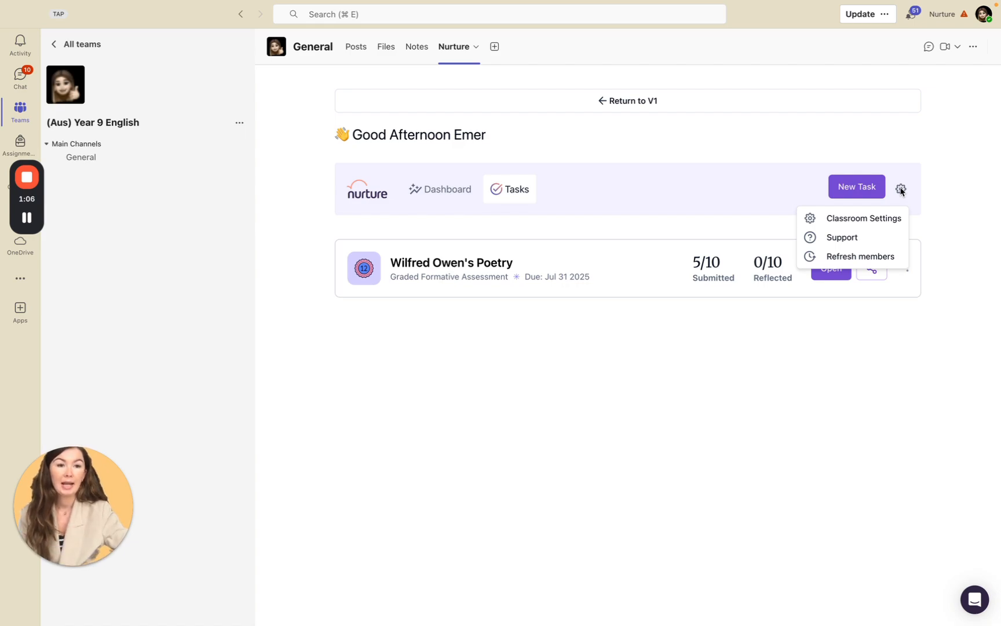
pyautogui.click(871, 224)
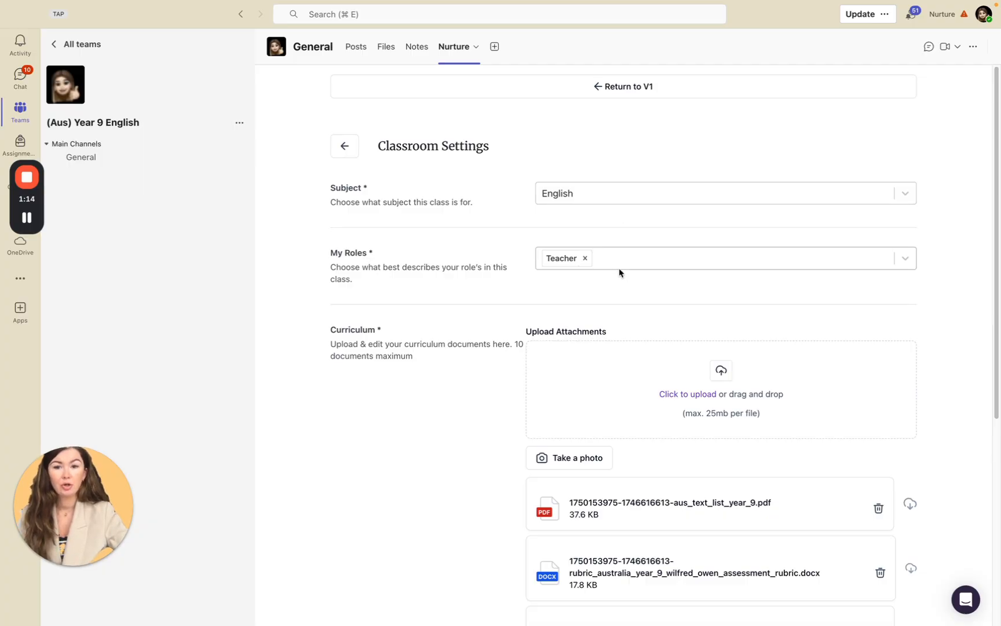
pyautogui.scroll(-3, 619, 269)
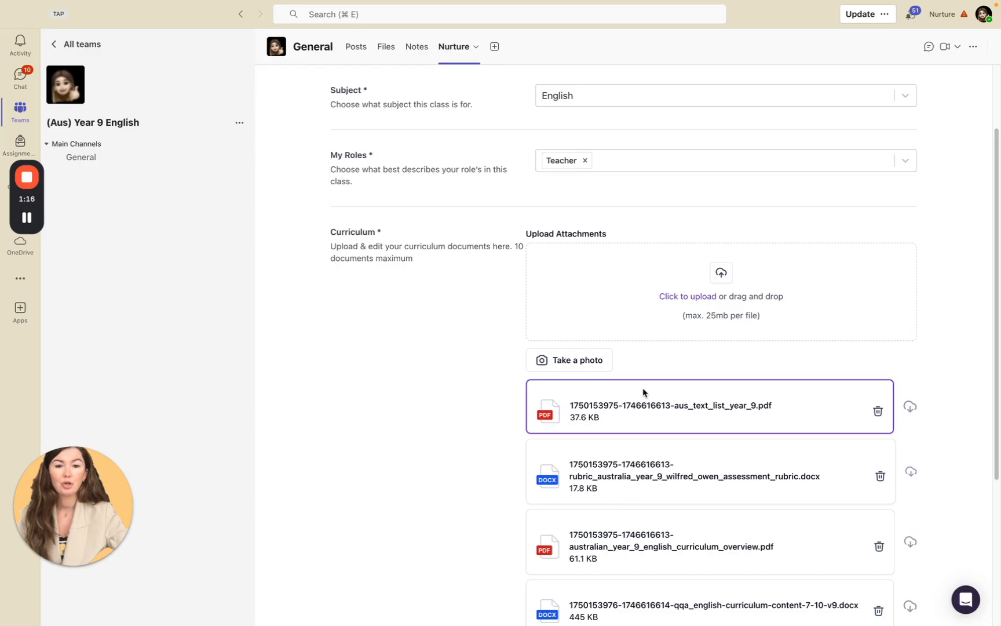
pyautogui.scroll(-4, 672, 313)
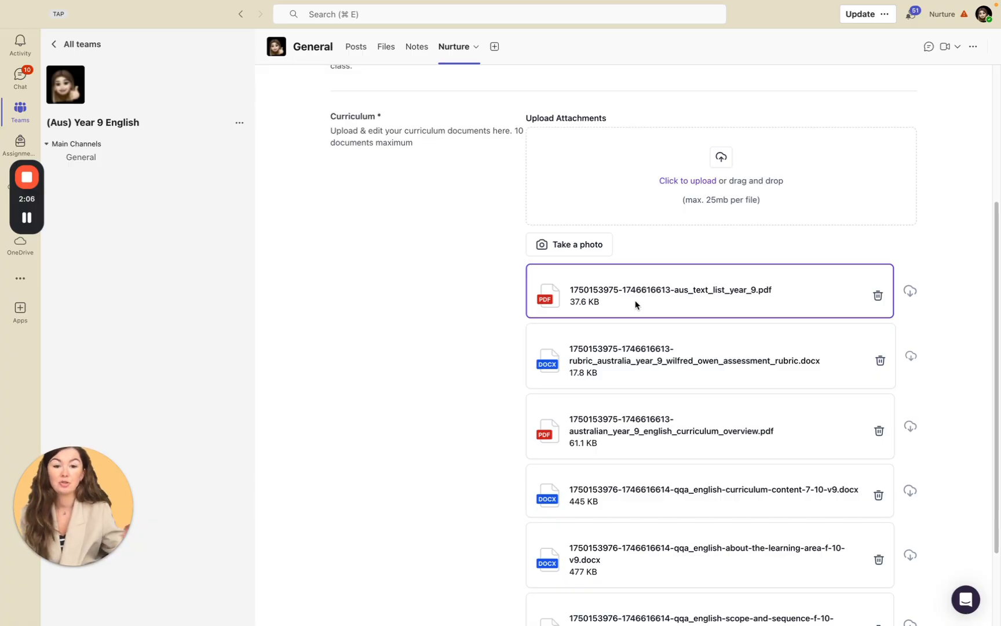
pyautogui.scroll(-3, 698, 328)
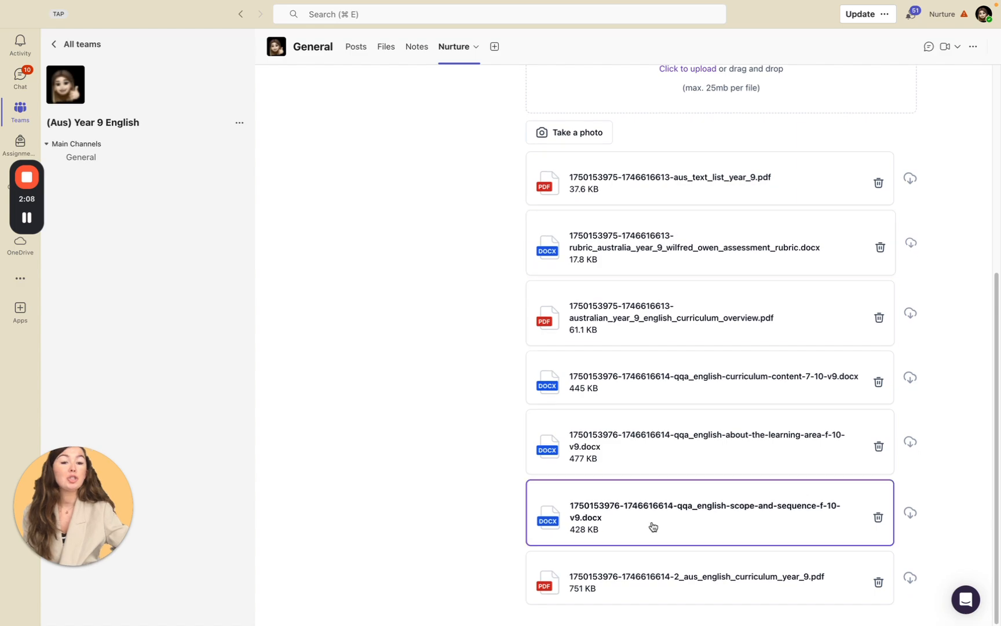
pyautogui.scroll(8, 693, 319)
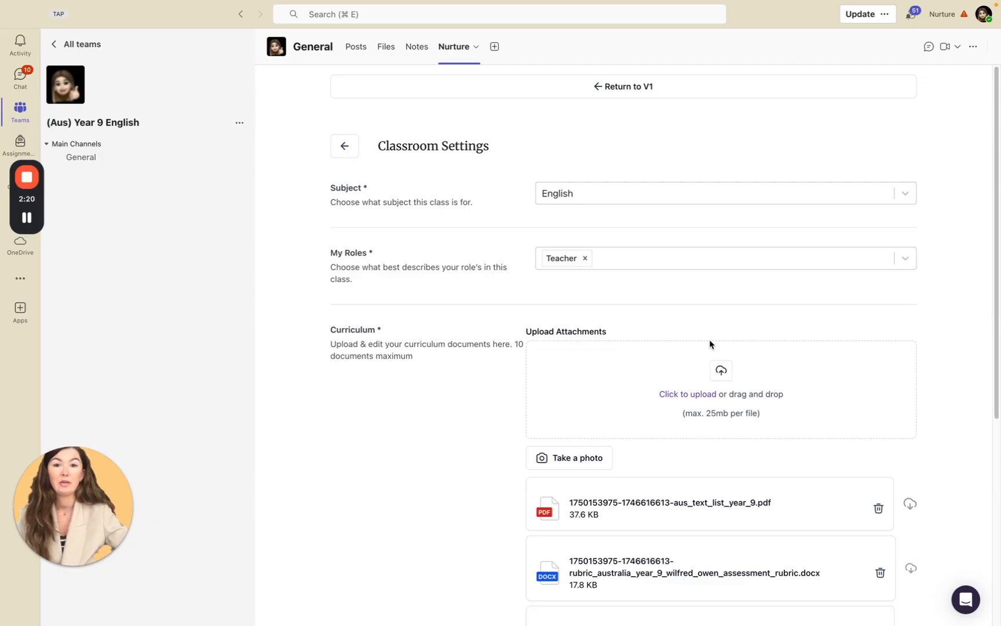
pyautogui.click(338, 152)
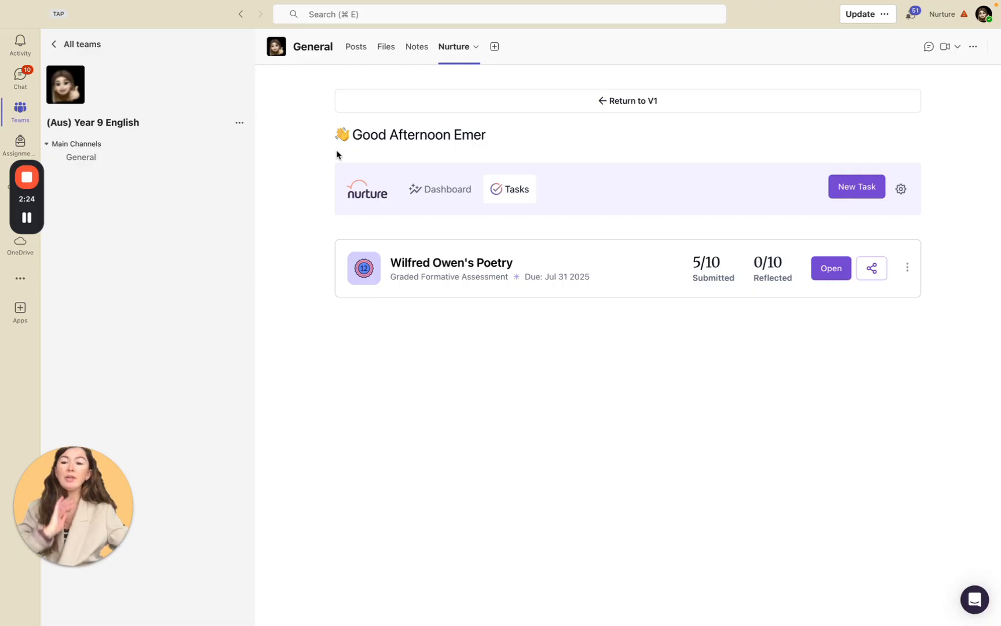
# View the New Task page's task code option and assessment types, and go back to the task list.
pyautogui.click(866, 190)
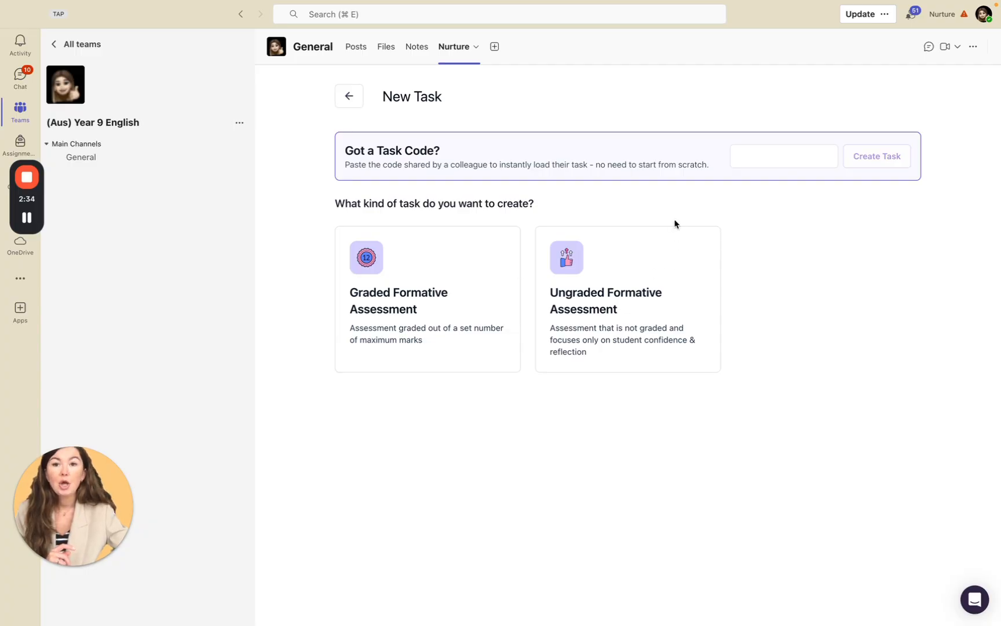
pyautogui.moveTo(347, 151); pyautogui.dragTo(509, 154)
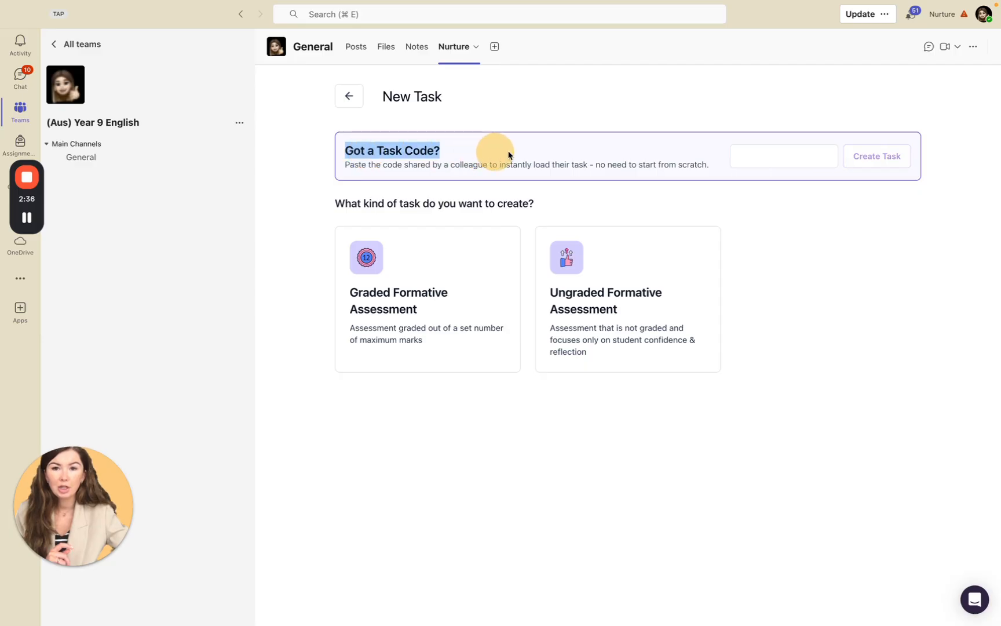
pyautogui.click(354, 95)
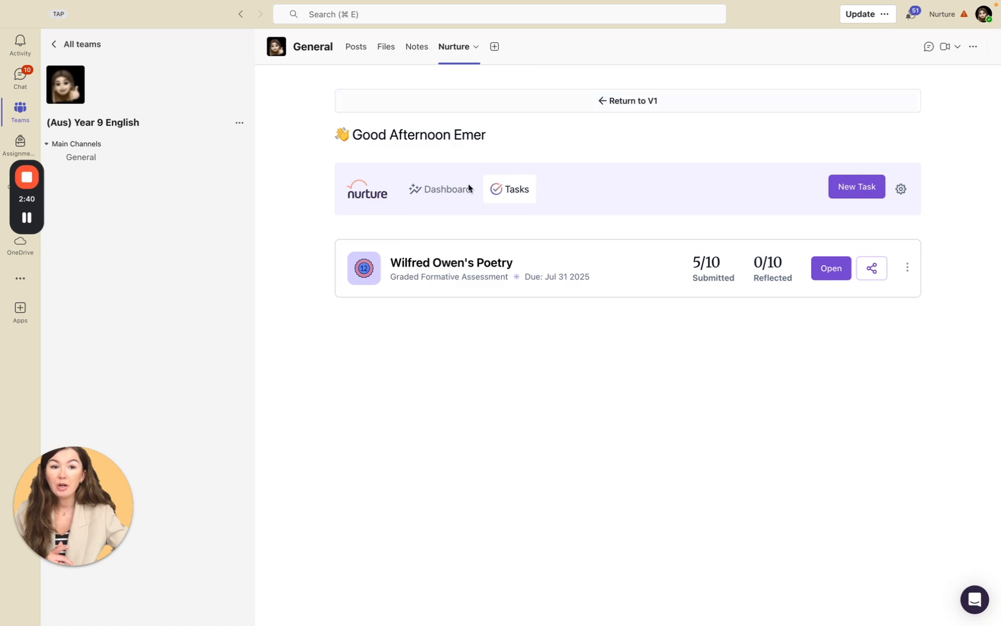
# Copy the sharable code of the Wilfred Owen's Poetry task and close the sharing dialog.
pyautogui.moveTo(393, 262); pyautogui.dragTo(545, 264)
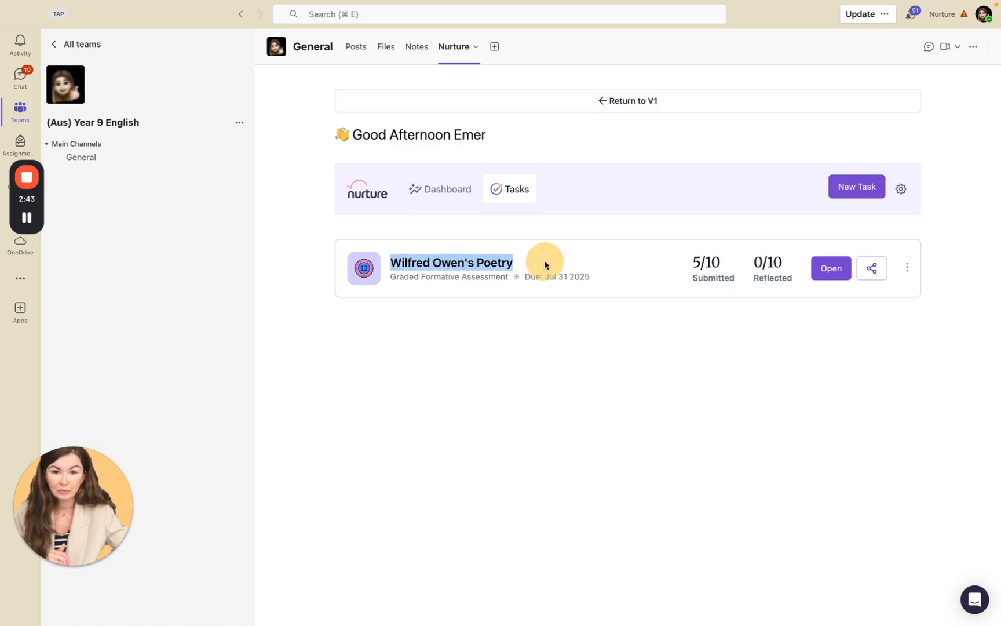
pyautogui.click(875, 271)
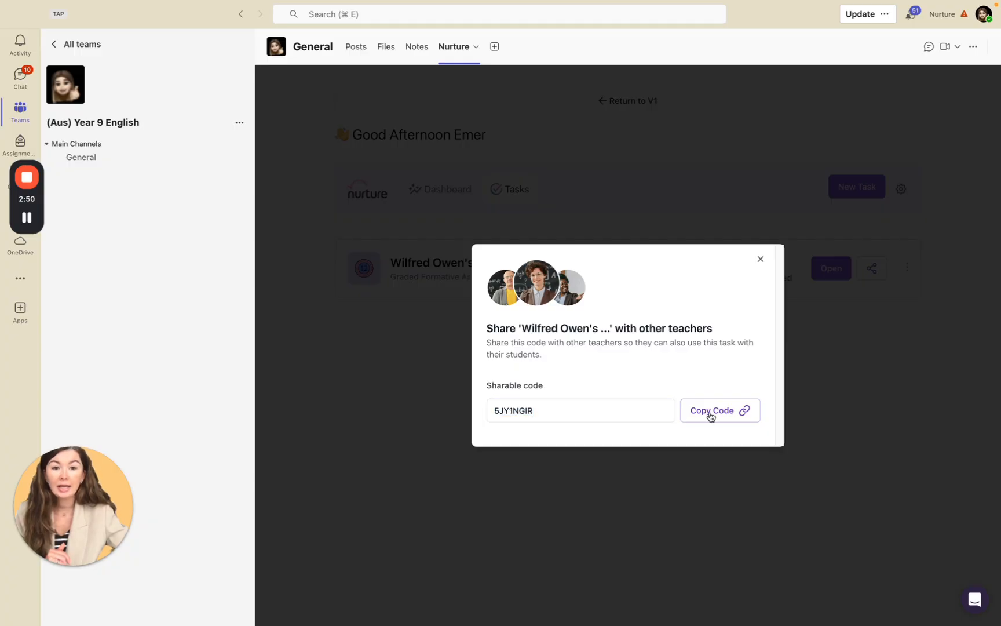
pyautogui.click(691, 416)
pyautogui.click(761, 259)
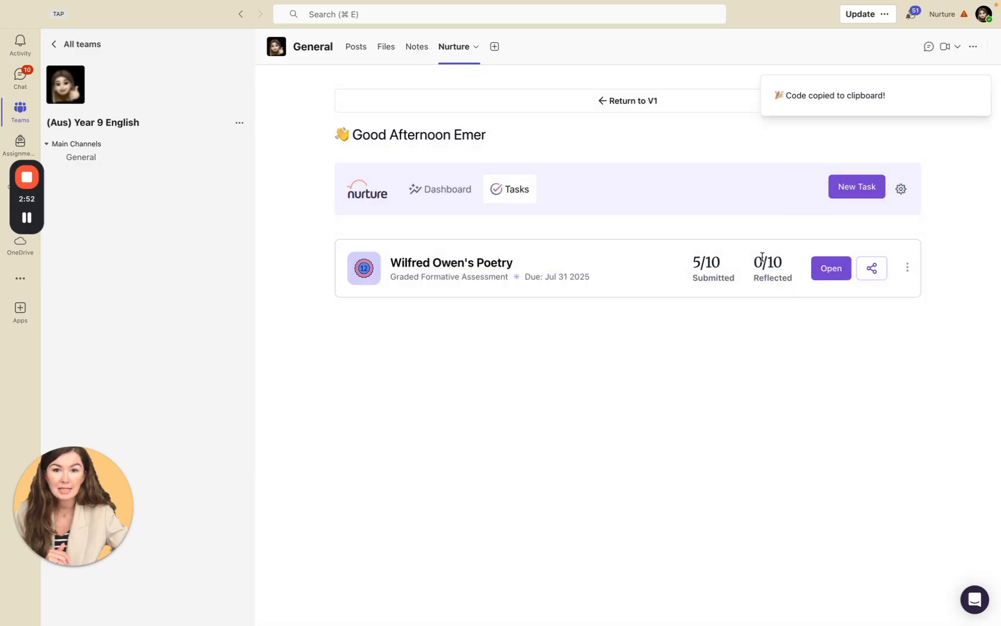
# Create a new task from the copied task code, and back out of the loaded task.
pyautogui.click(846, 191)
pyautogui.click(777, 156)
pyautogui.press('super+v')
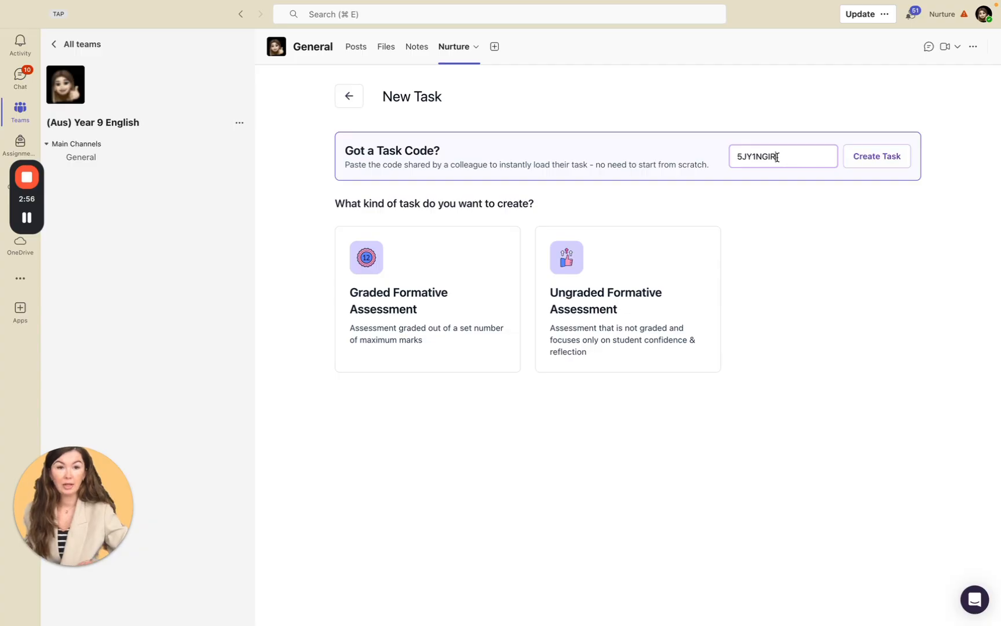
pyautogui.click(877, 162)
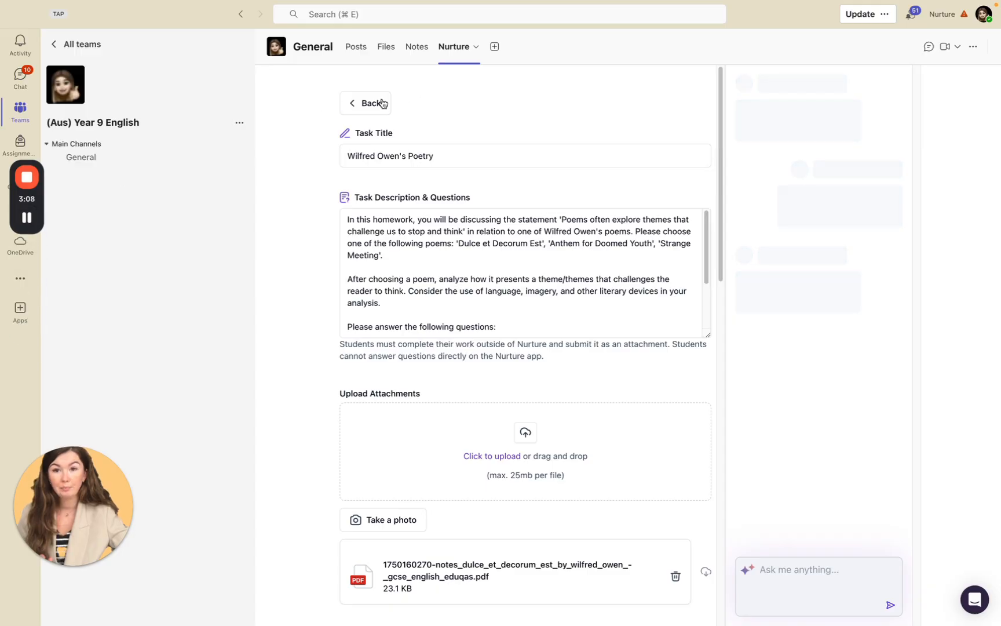
pyautogui.click(374, 103)
# Start a new Graded Formative Assessment task and begin its assessment description for the Nurture Assistant.
pyautogui.click(463, 292)
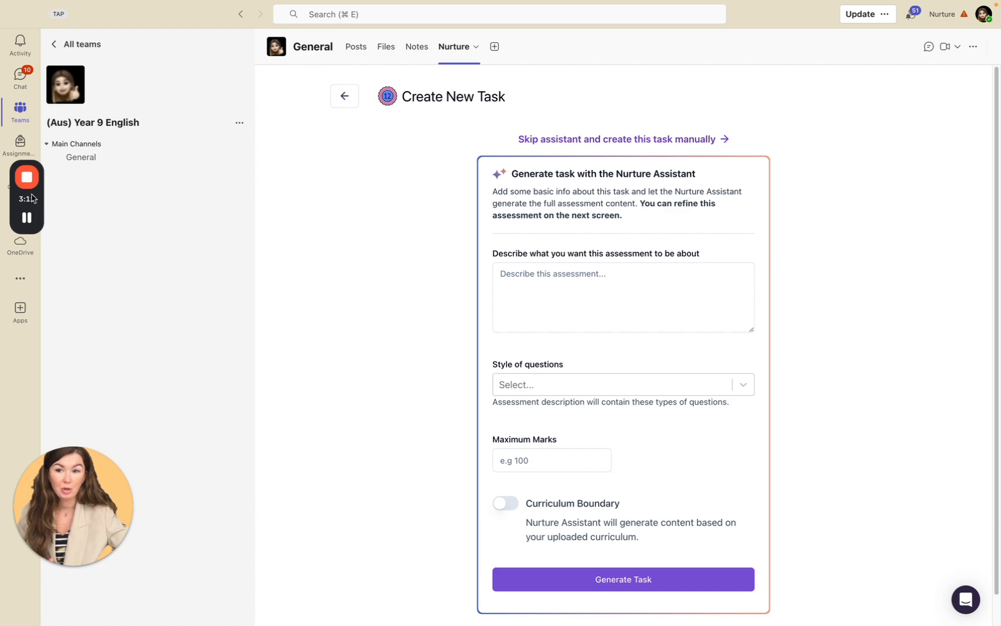
pyautogui.click(574, 305)
pyautogui.moveTo(494, 253); pyautogui.dragTo(710, 256)
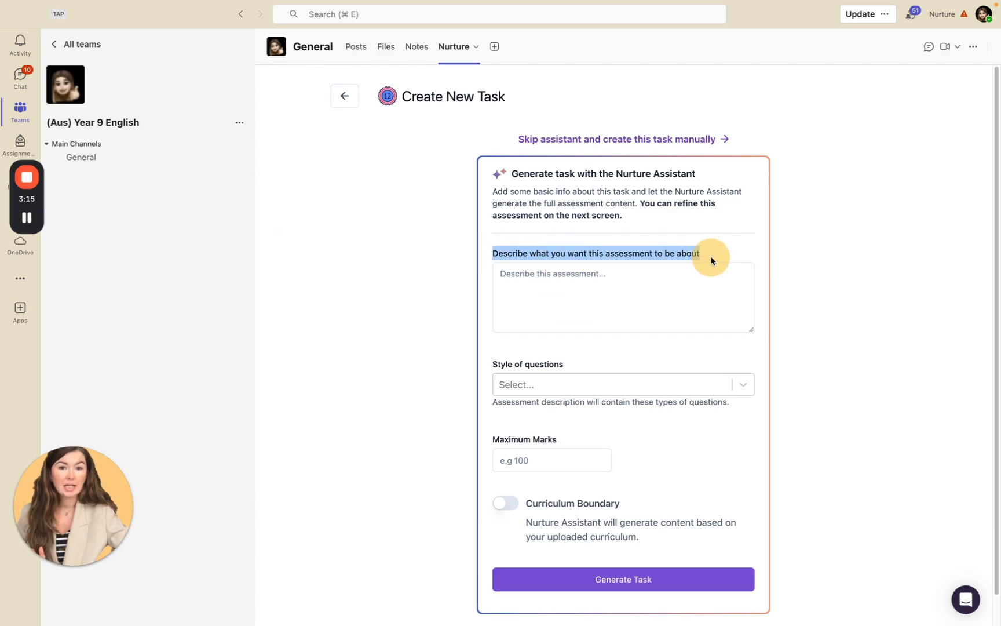
pyautogui.click(559, 297)
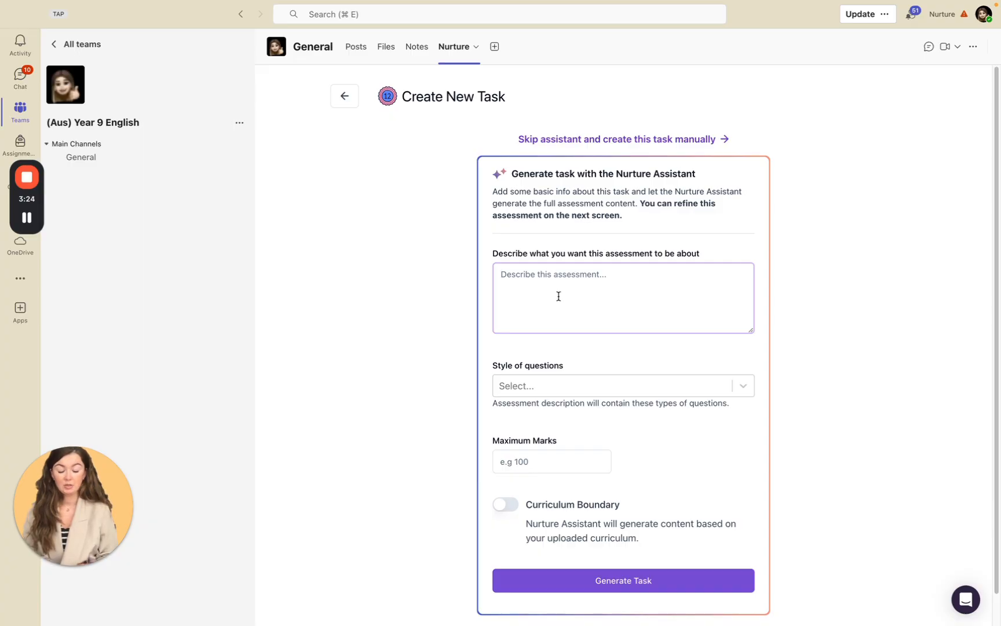
# Describe the assessment as "2 short essay questions, one on character and one on theme on 'The Great Gatsby' worth 25 marks each.".
pyautogui.write('2')
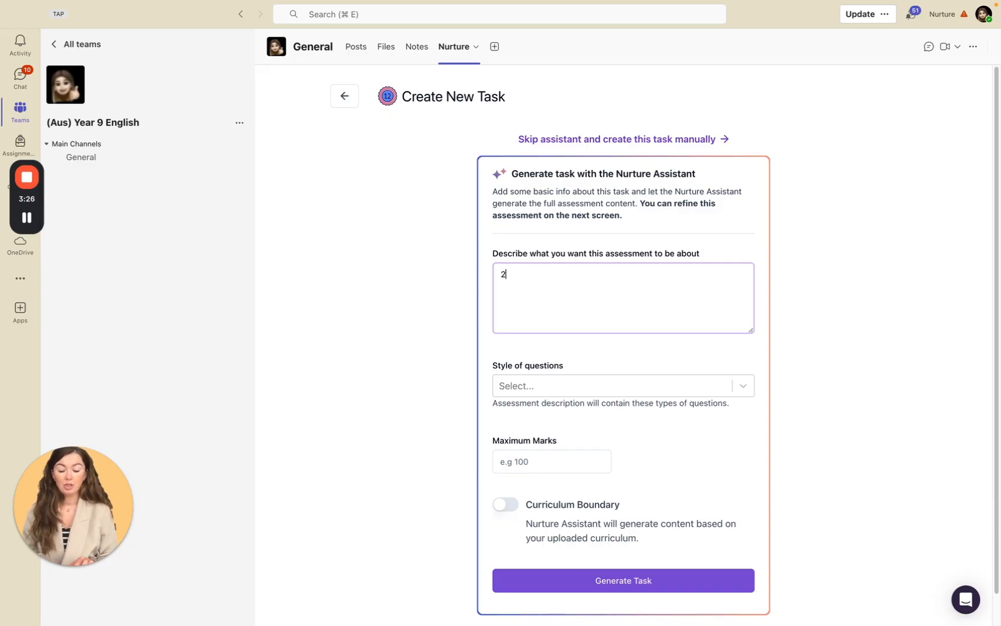
pyautogui.write(' short essay qu')
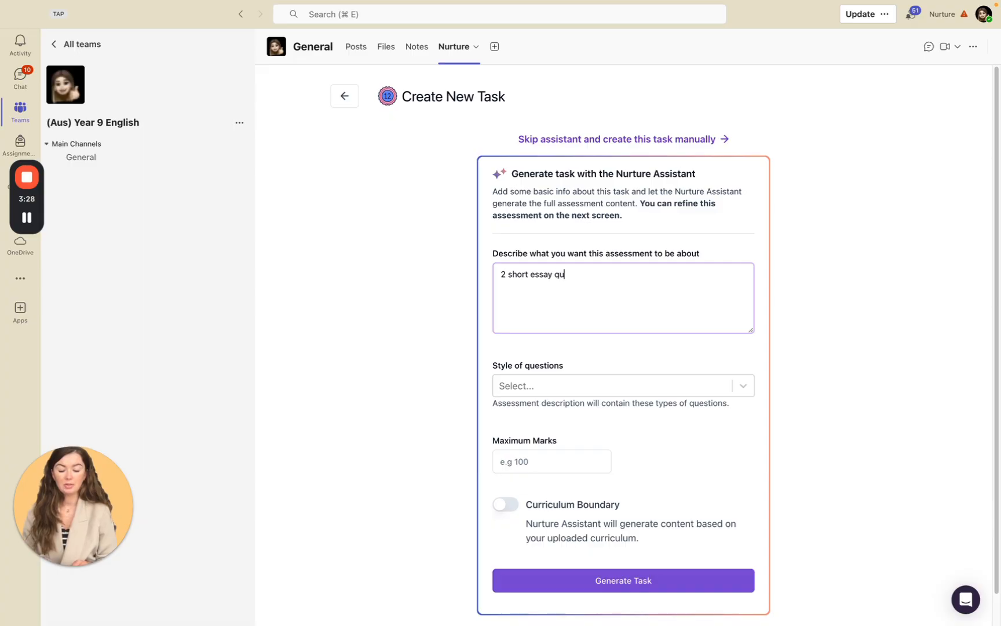
pyautogui.write('estions, one on characte')
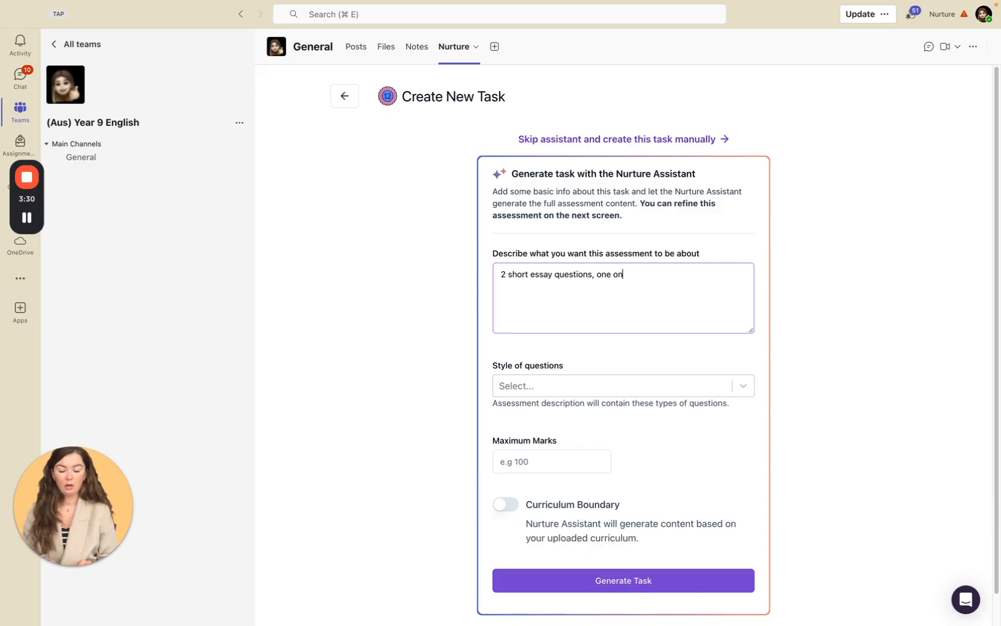
pyautogui.write('d on')
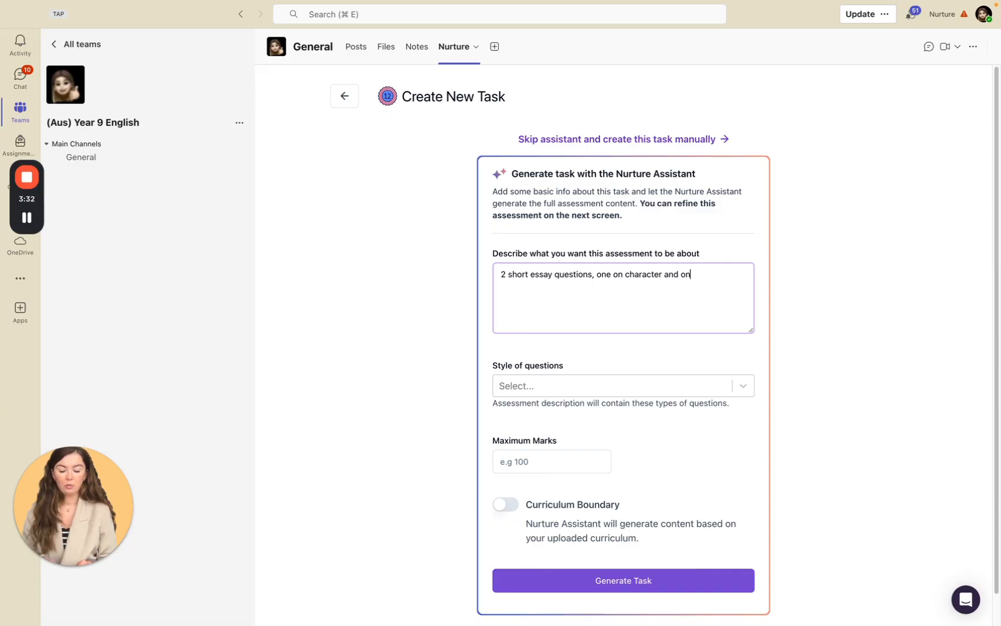
pyautogui.write('e on theme on')
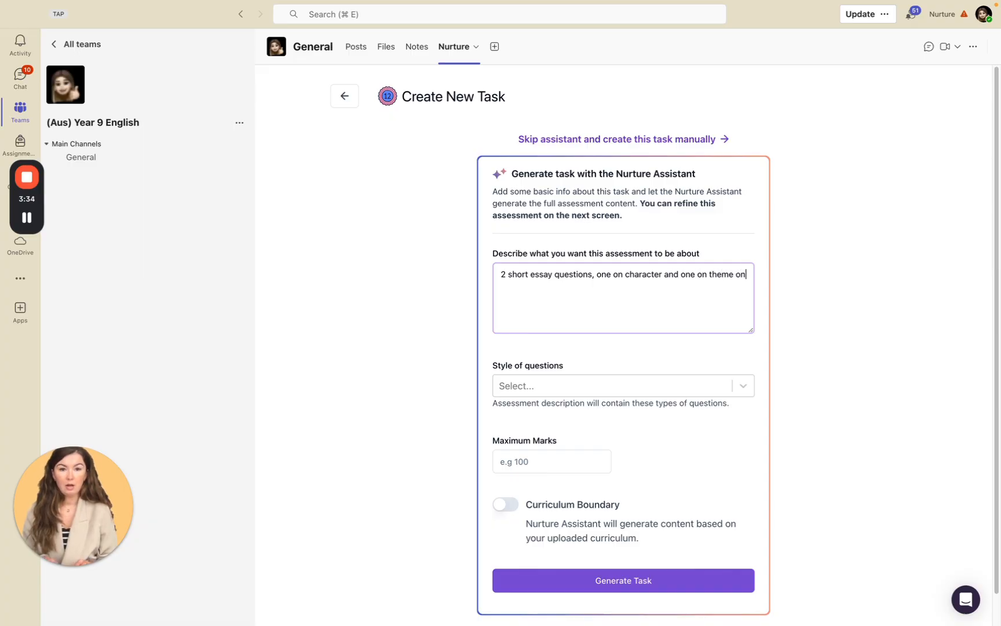
pyautogui.write(" 'The Gre")
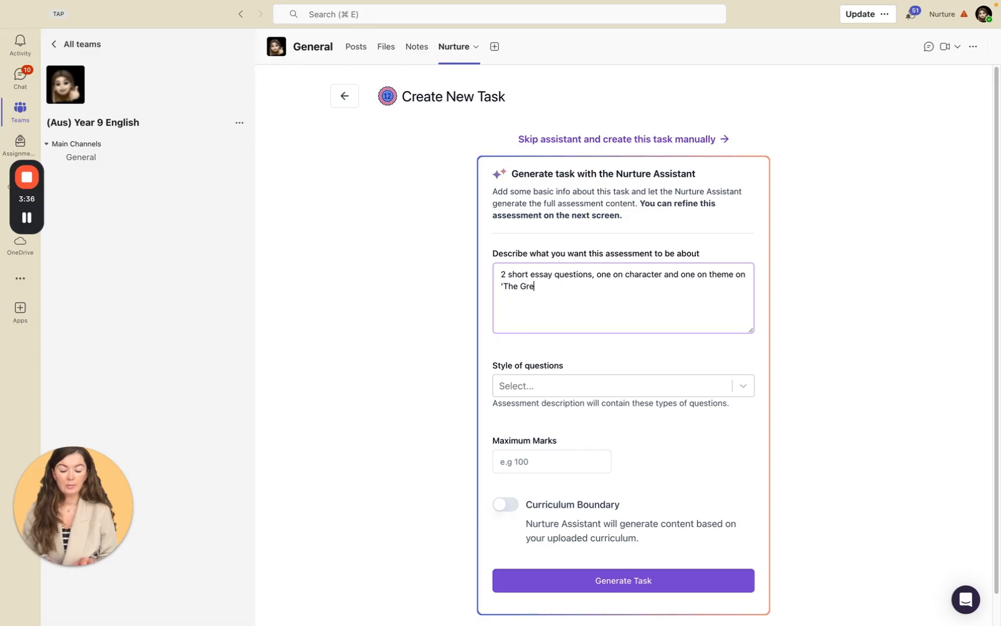
pyautogui.write('at Gatsby')
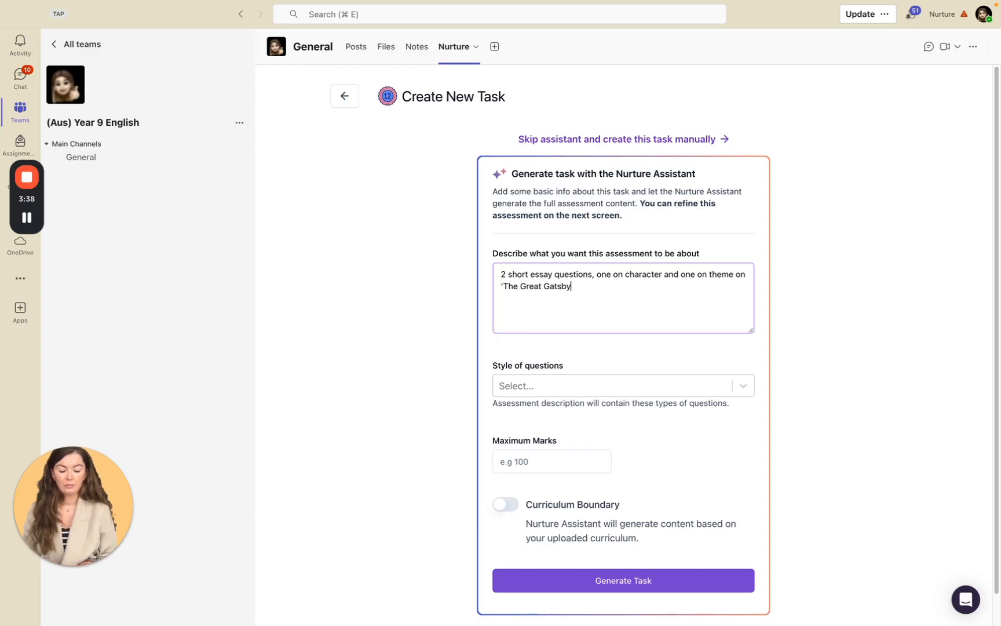
pyautogui.write("' worth 2")
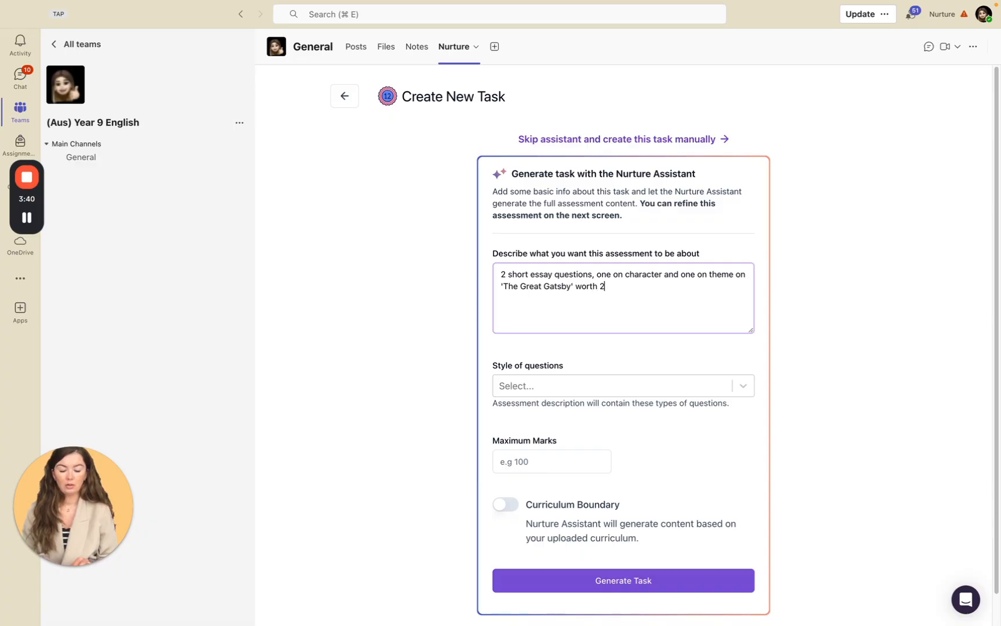
pyautogui.write('5 marks each. ')
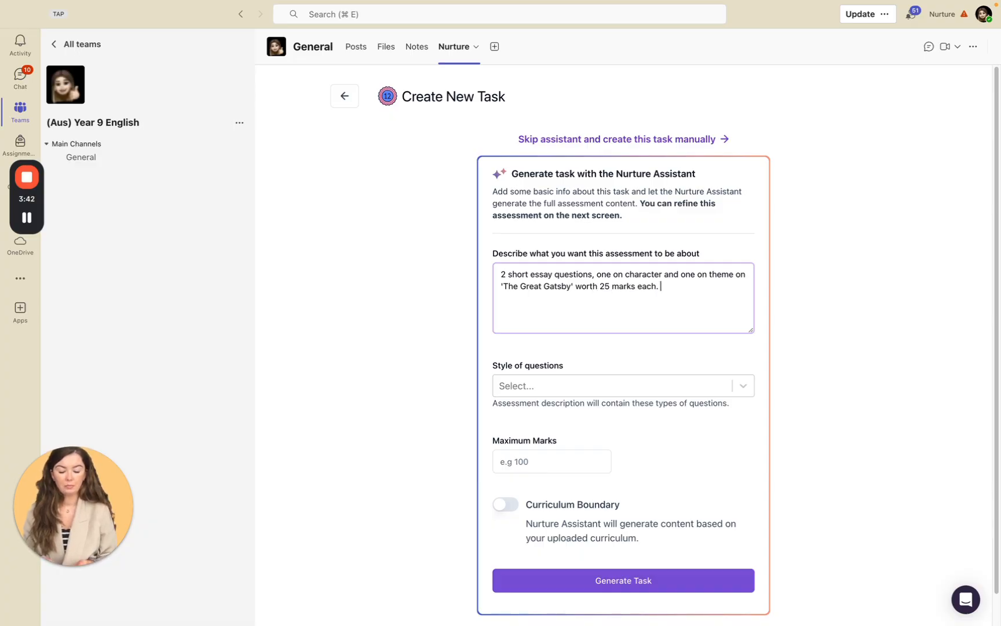
pyautogui.write('Must include and')
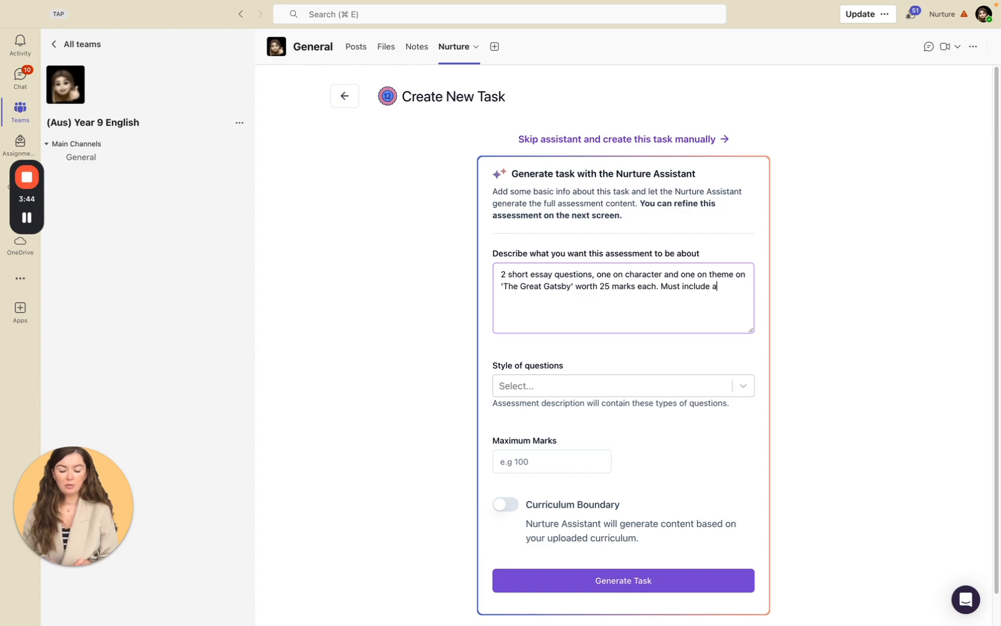
# Complete the assessment description with the requirement "Must include an introduction, 3 points and a conclusion.".
pyautogui.press('BackSpace')
pyautogui.press('BackSpace')
pyautogui.write('intr')
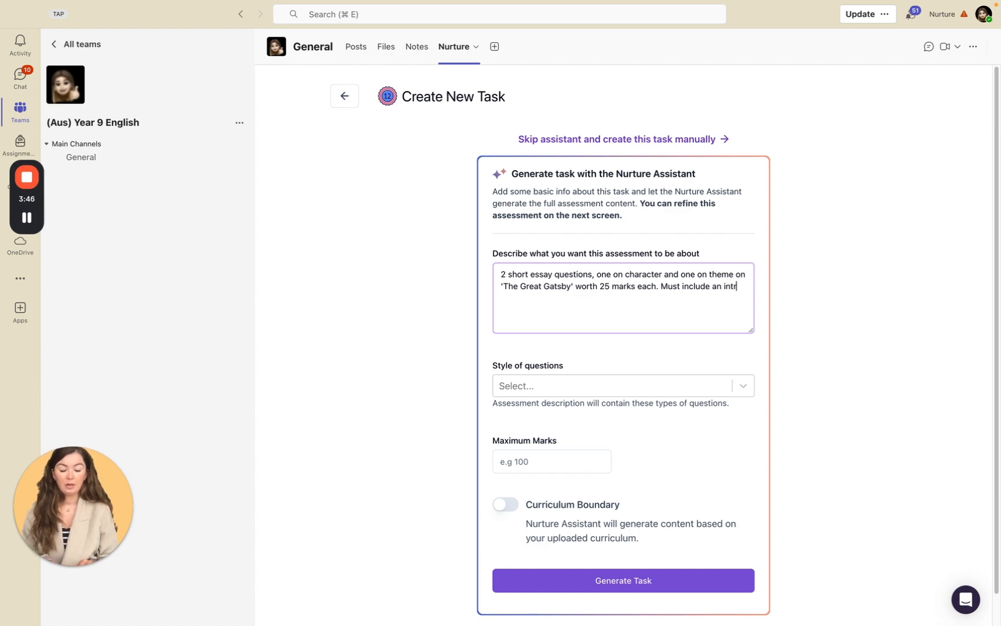
pyautogui.write('oduction, 3 points and a conclusion.')
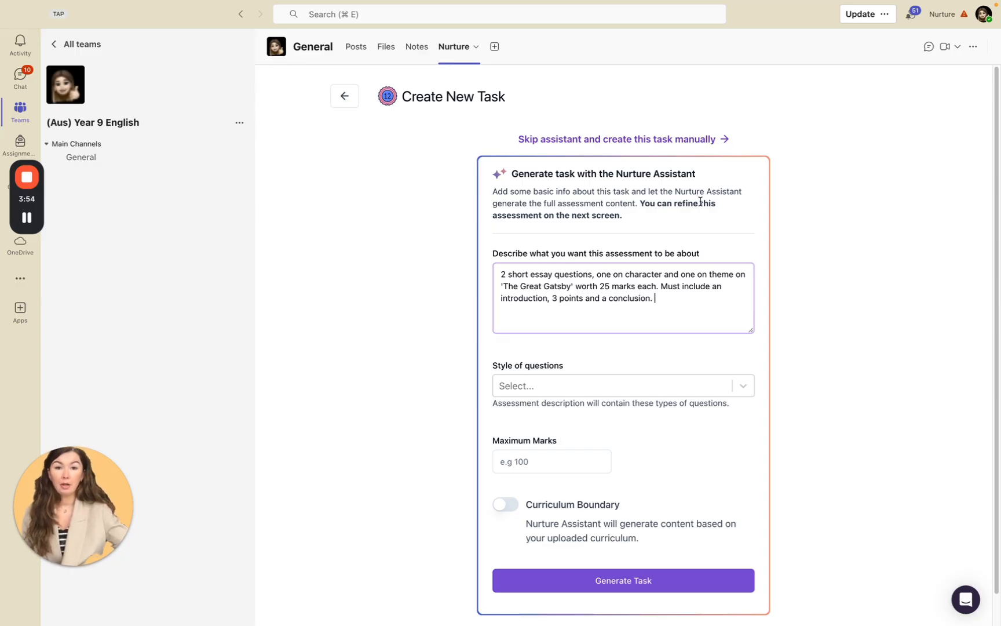
pyautogui.moveTo(675, 298); pyautogui.dragTo(497, 277)
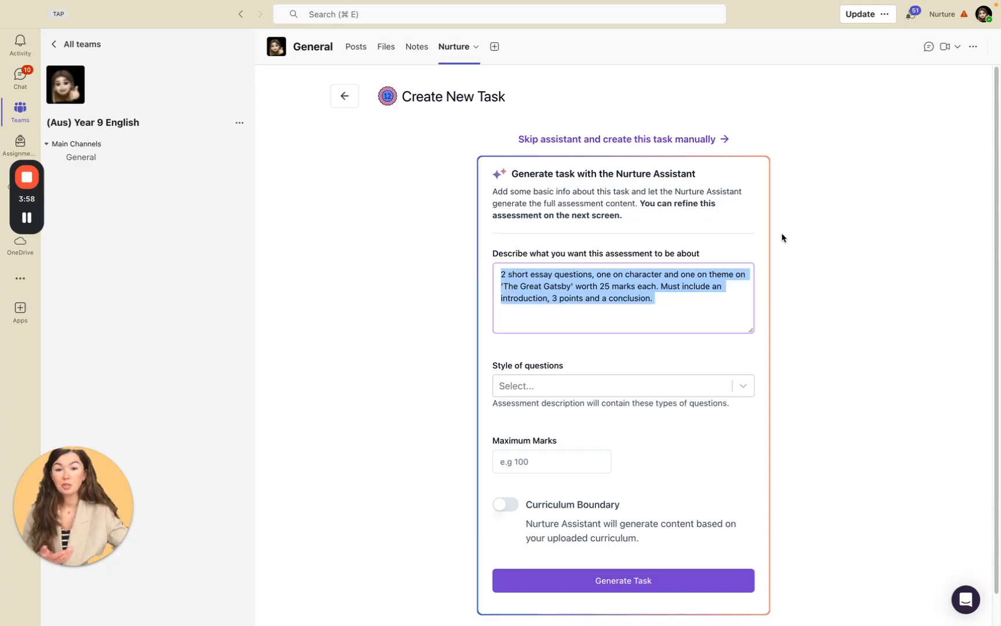
# Set the style of questions to Essay Style Question and the maximum marks to 50.
pyautogui.click(712, 384)
pyautogui.click(505, 436)
pyautogui.click(885, 377)
pyautogui.click(563, 457)
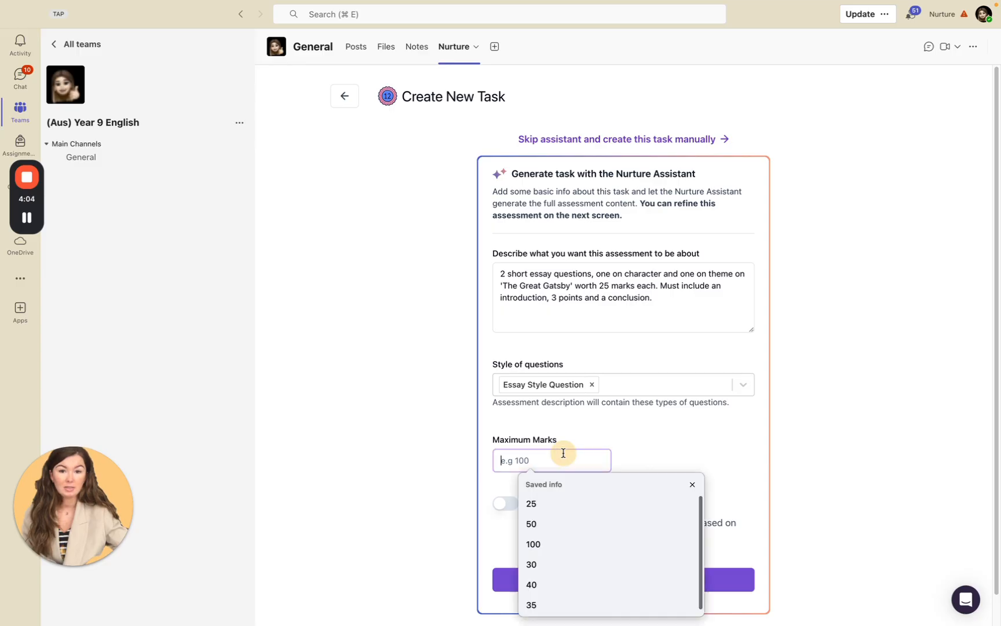
pyautogui.write('50')
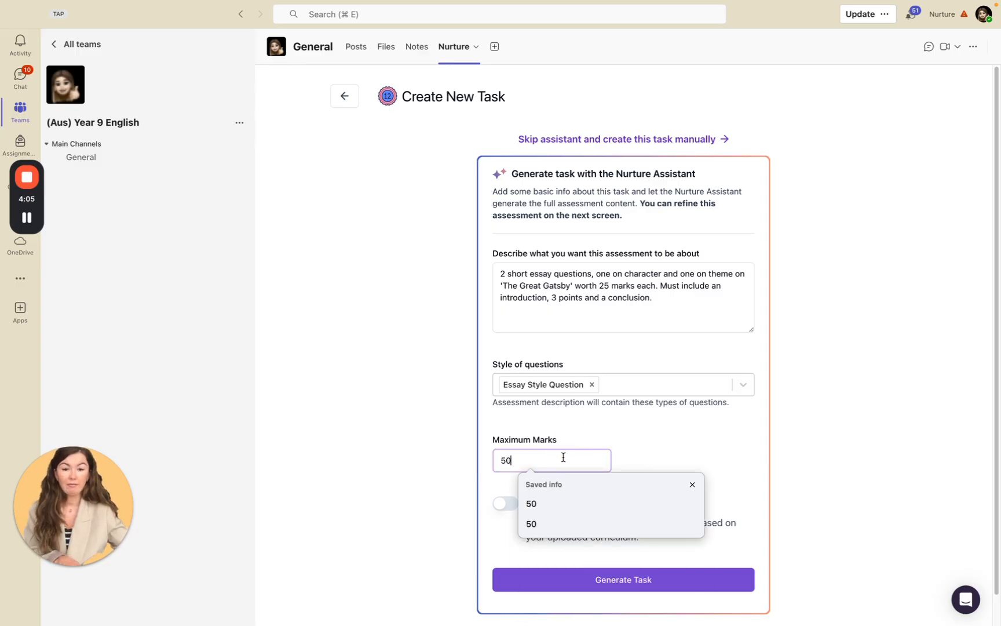
# Turn on the Curriculum Boundary and generate the task with the Nurture Assistant.
pyautogui.click(510, 507)
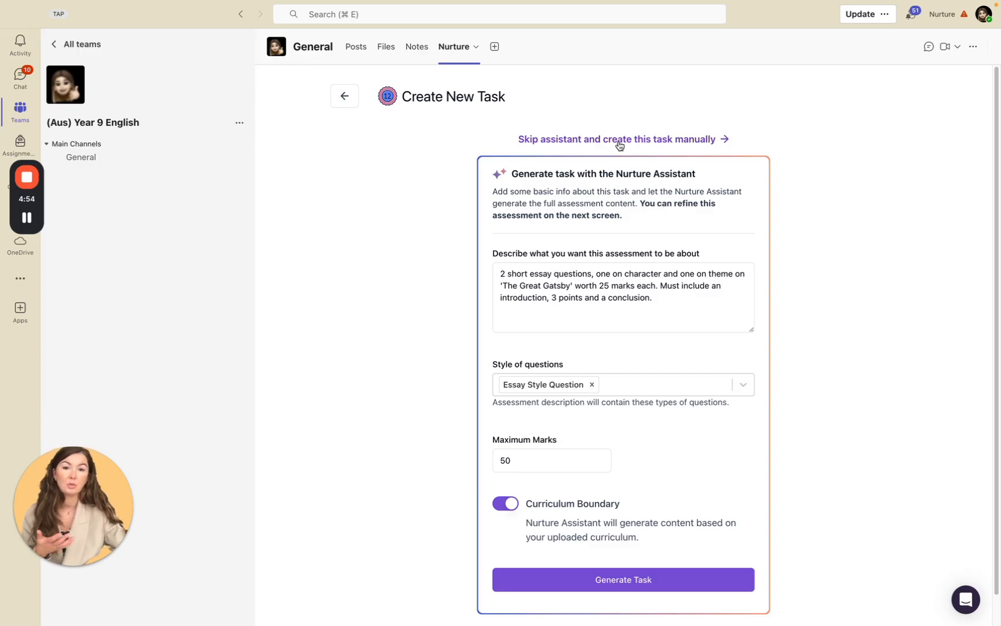
pyautogui.click(603, 585)
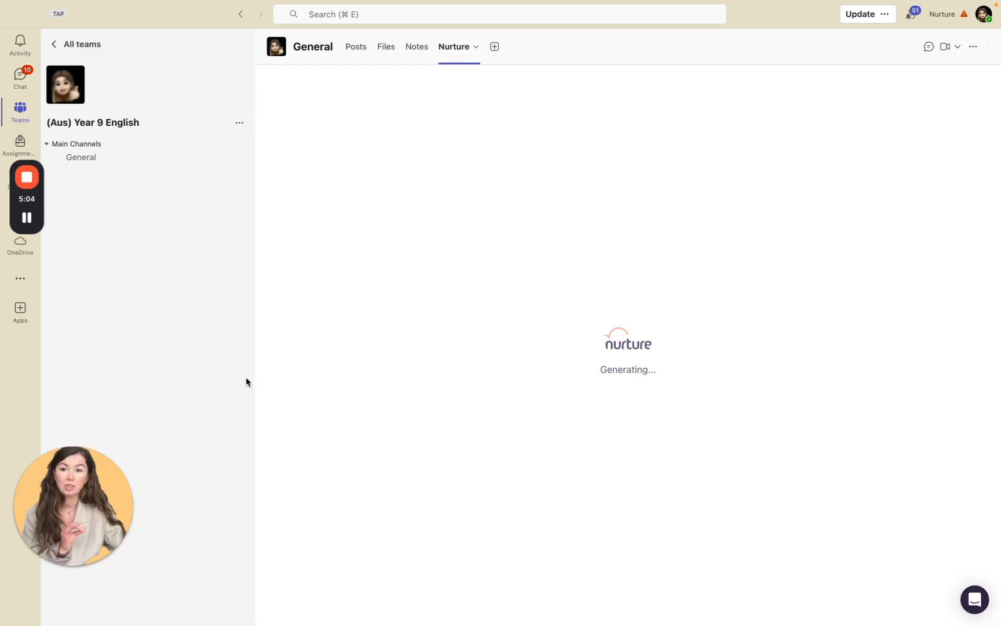
pyautogui.moveTo(23, 219)
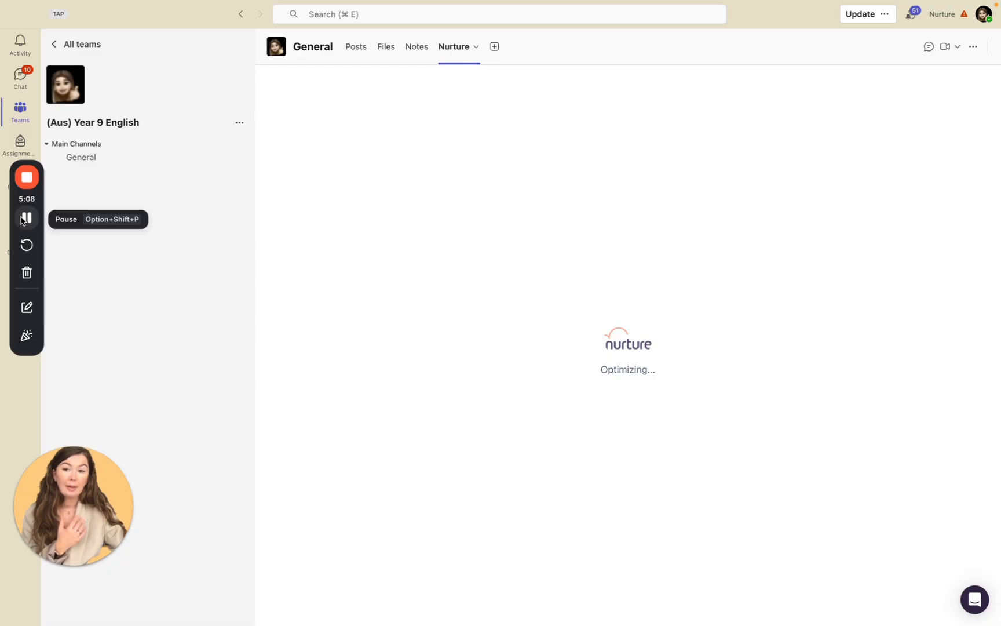
pyautogui.click(23, 219)
pyautogui.click(23, 219)
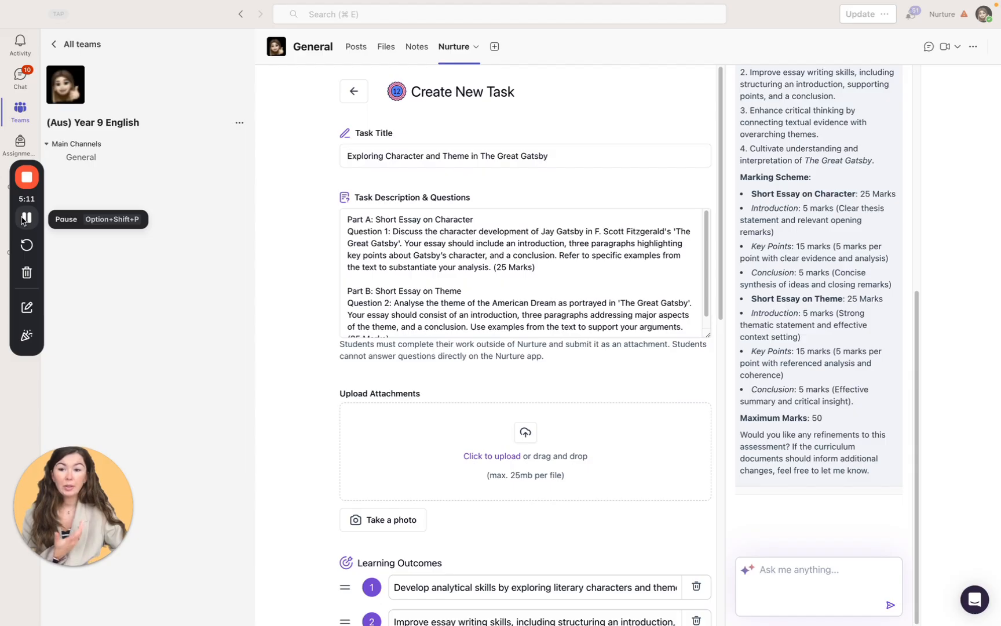
# Review the generated Part A character essay question and the assistant's full summary of the assessment.
pyautogui.click(346, 220)
pyautogui.moveTo(348, 219); pyautogui.dragTo(561, 280)
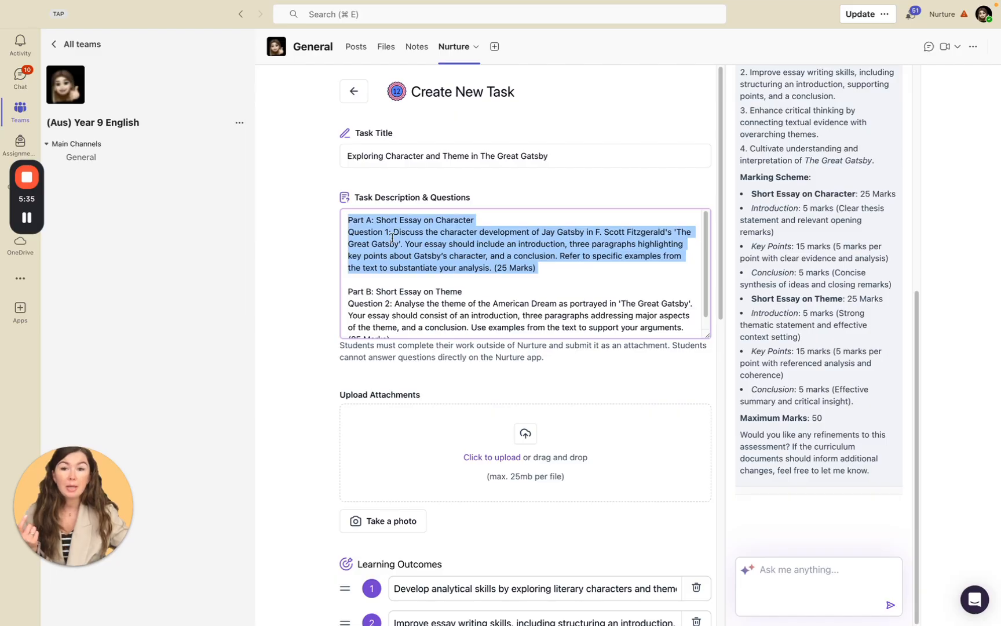
pyautogui.scroll(10, 811, 217)
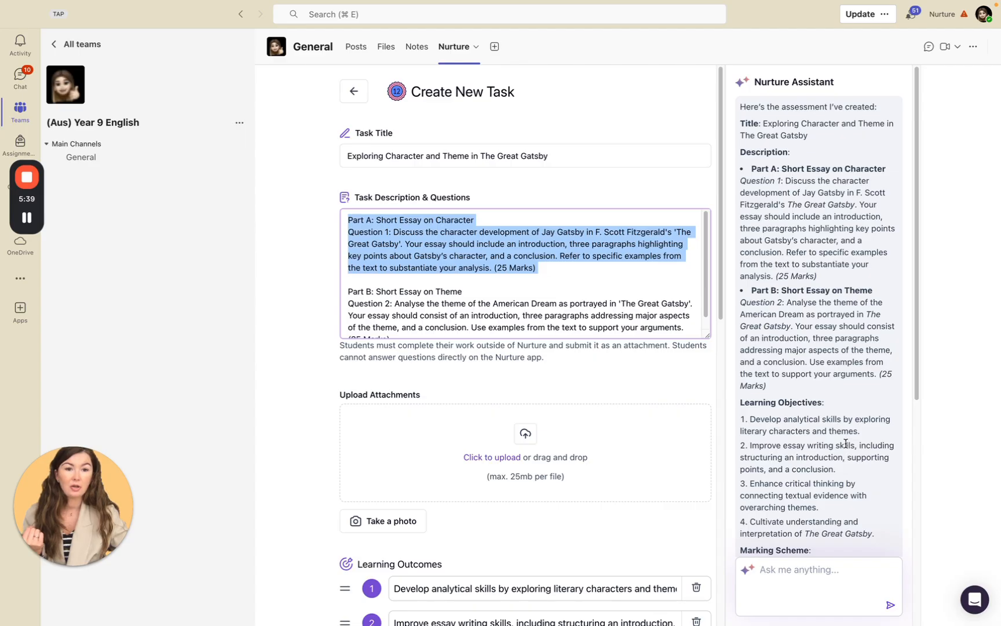
pyautogui.scroll(-3, 846, 443)
pyautogui.scroll(-2, 812, 436)
pyautogui.scroll(-2, 815, 440)
# Ask the assistant: "In the task description, provide detailed guidelines to the students on how they should answer, register they should use, word count etc.".
pyautogui.click(816, 580)
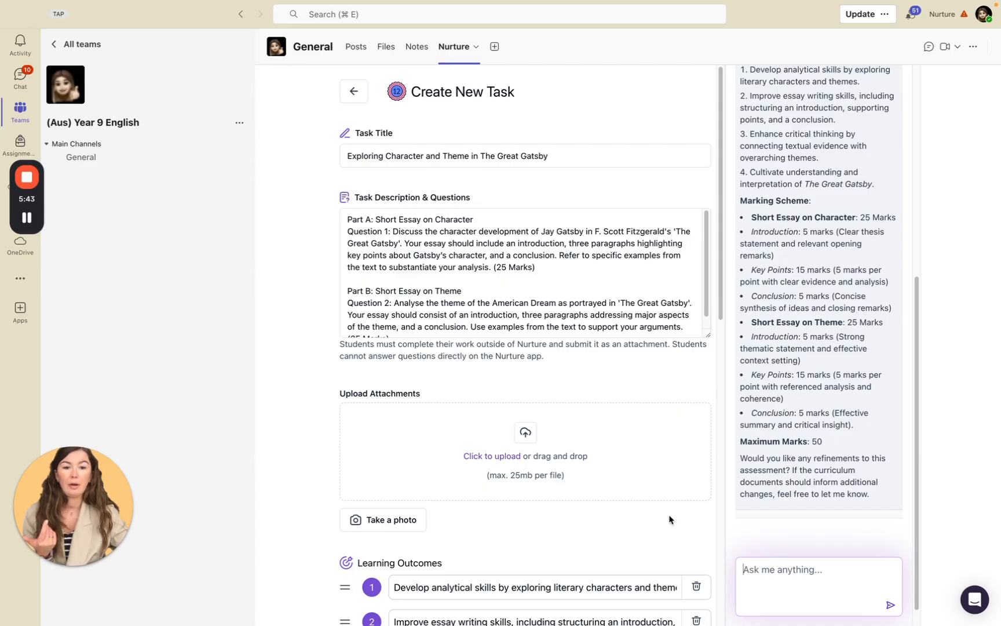
pyautogui.write('I')
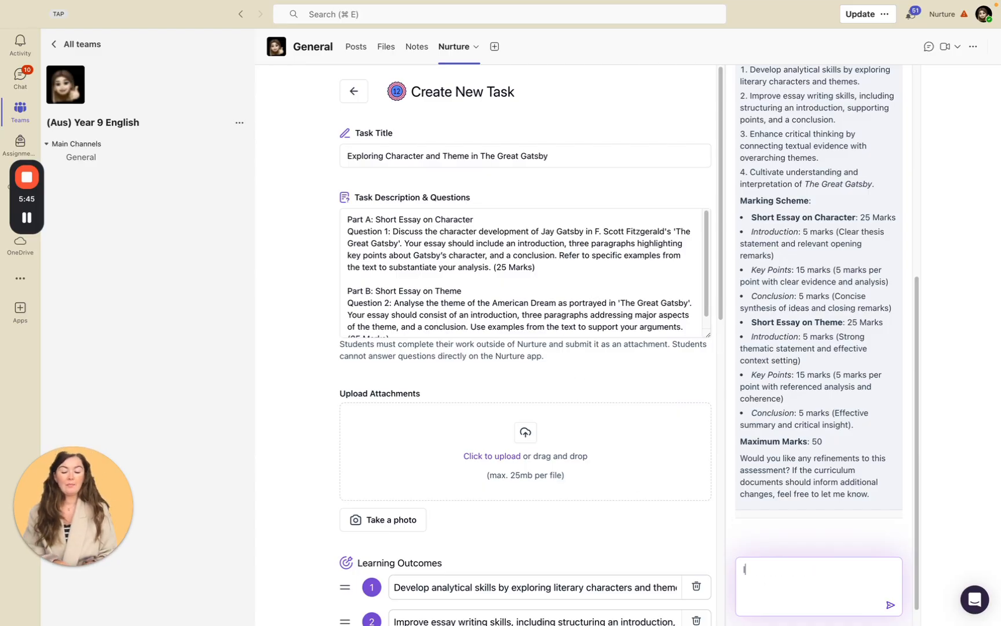
pyautogui.write('n the task desc')
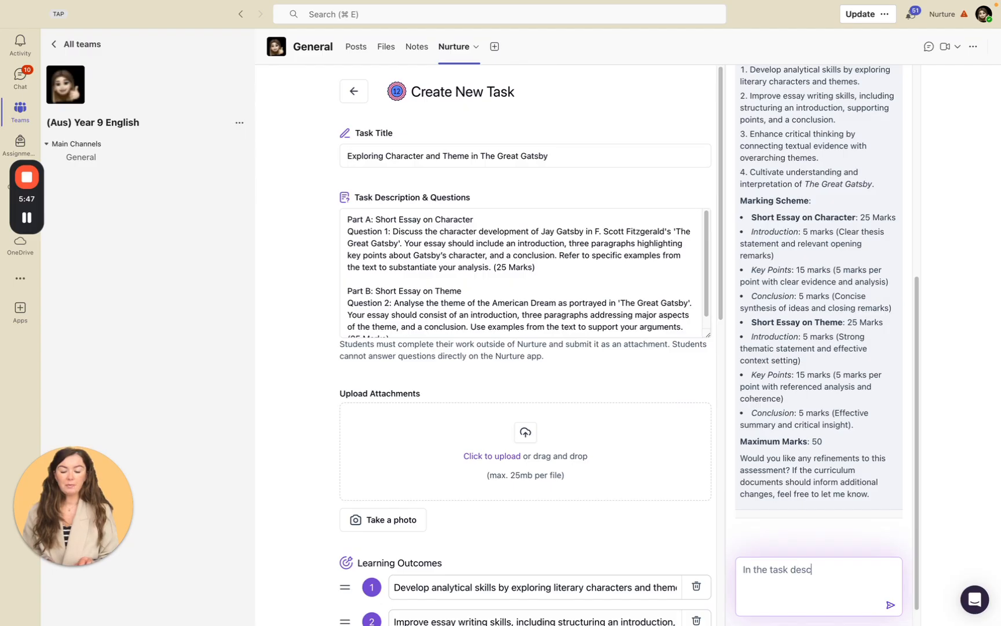
pyautogui.write('ription,')
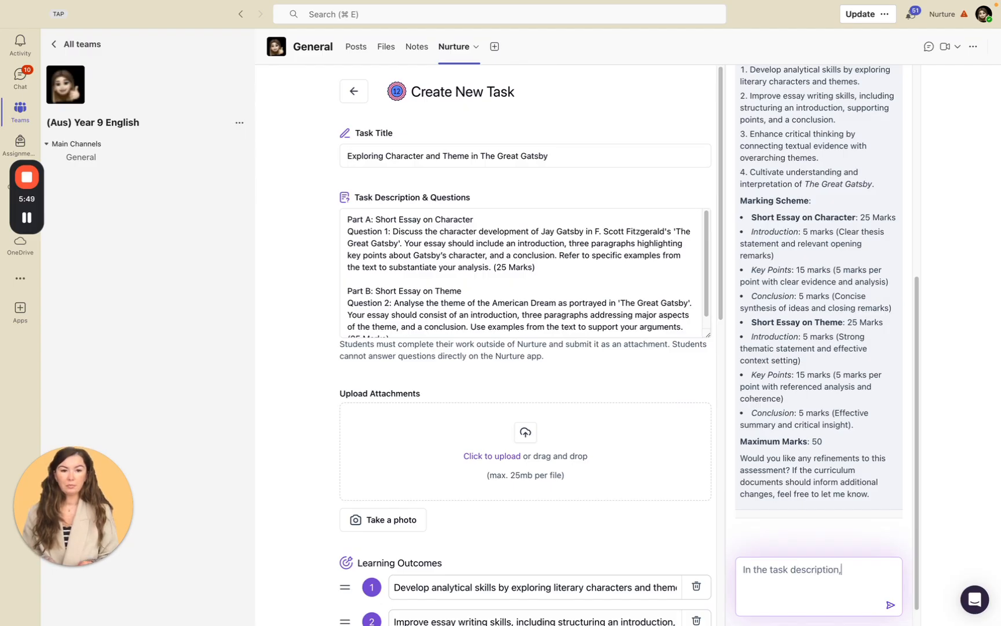
pyautogui.write(' provide ')
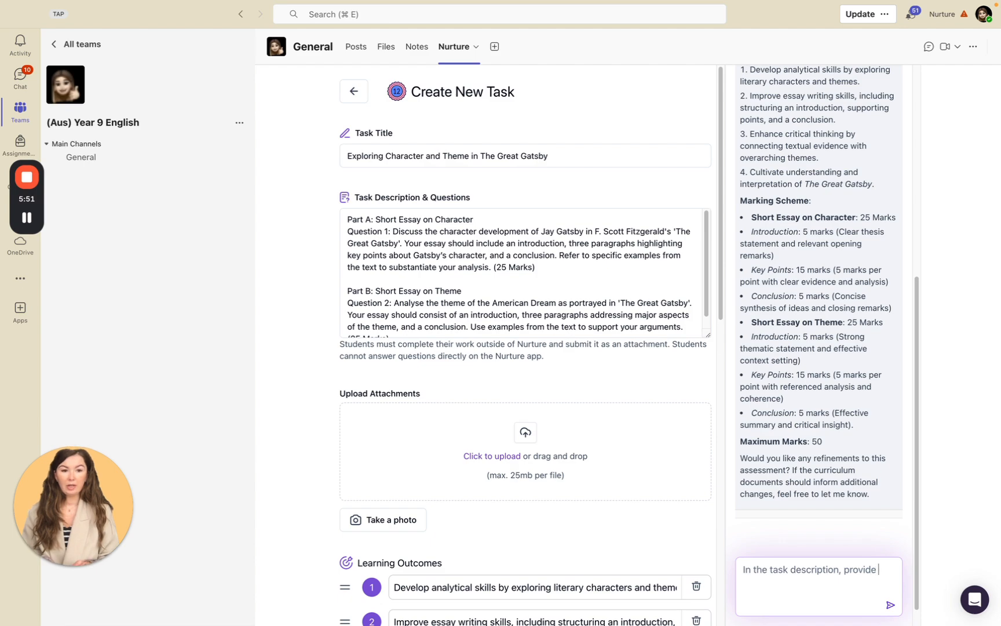
pyautogui.write('detailed gu')
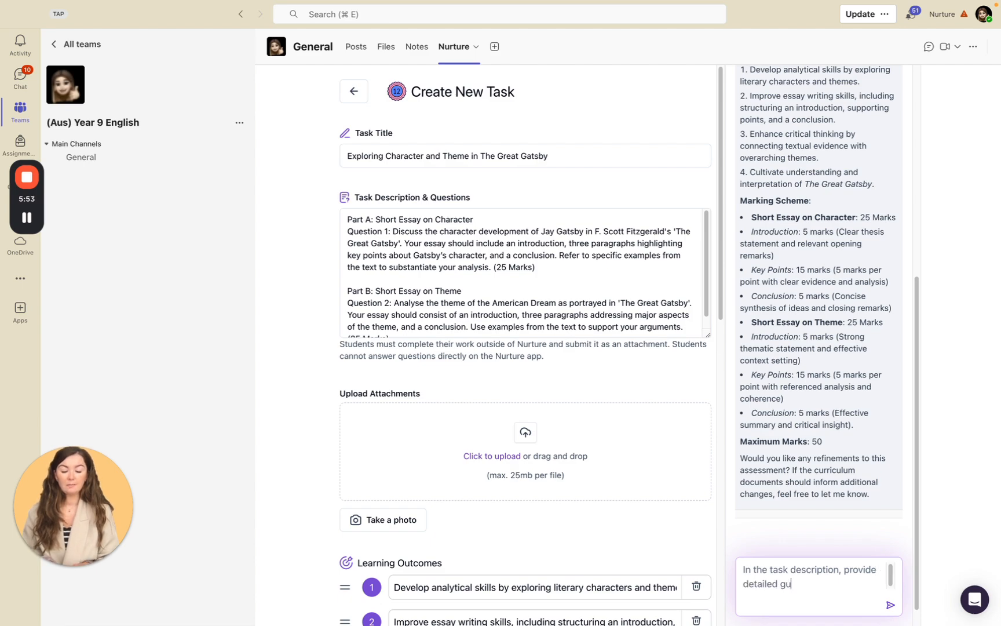
pyautogui.write('idelines to ')
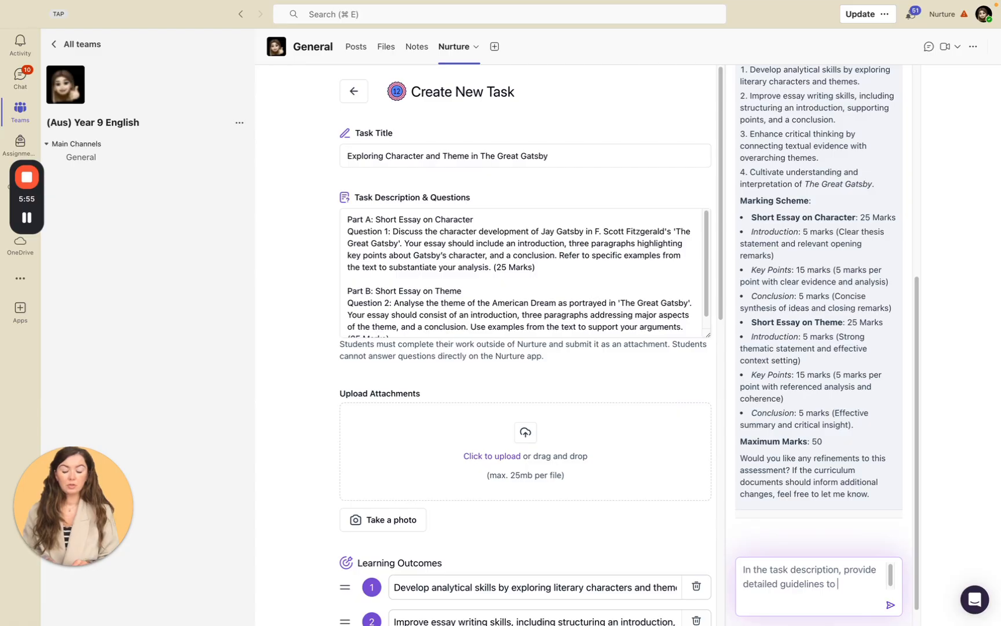
pyautogui.write('the students on ')
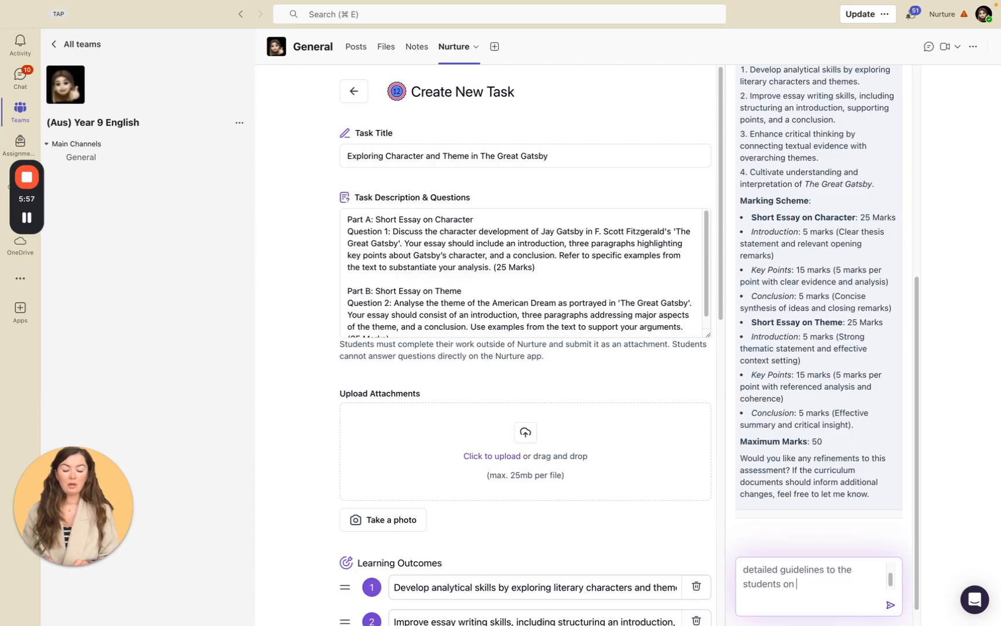
pyautogui.write('how they should ')
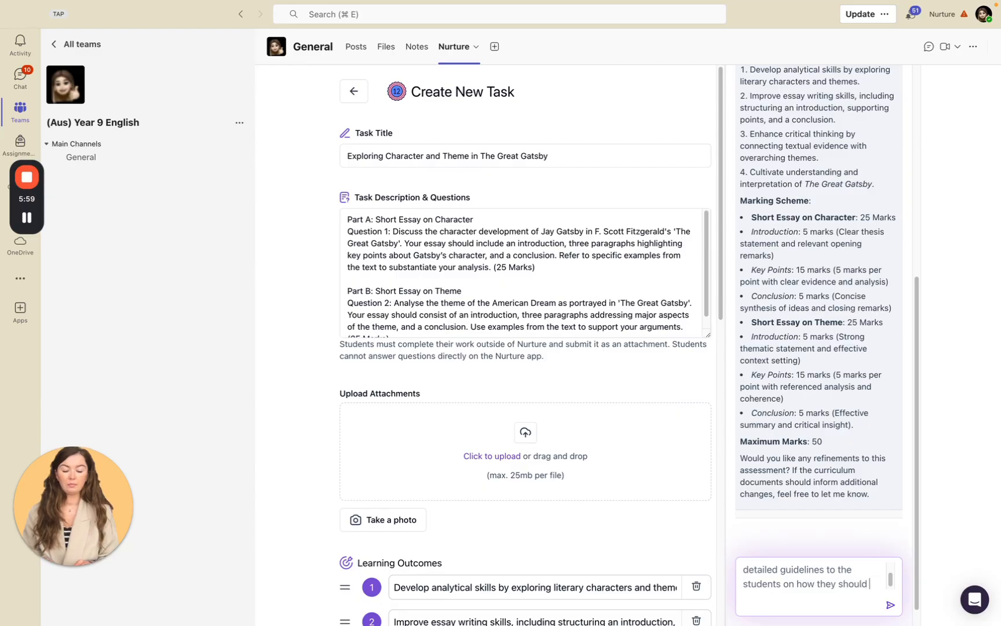
pyautogui.write('answer, reg')
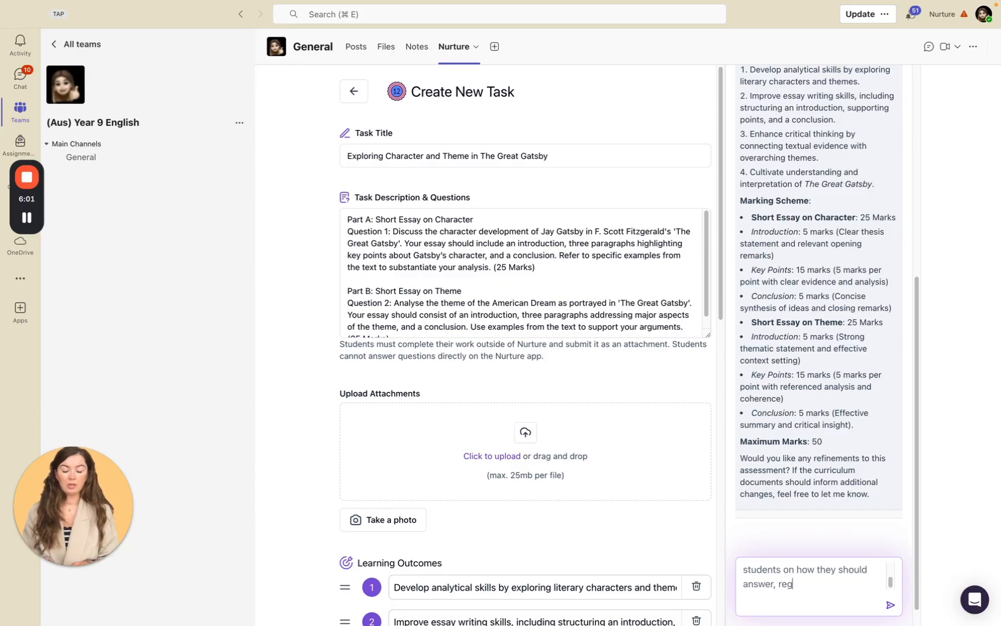
pyautogui.write('ister they shou')
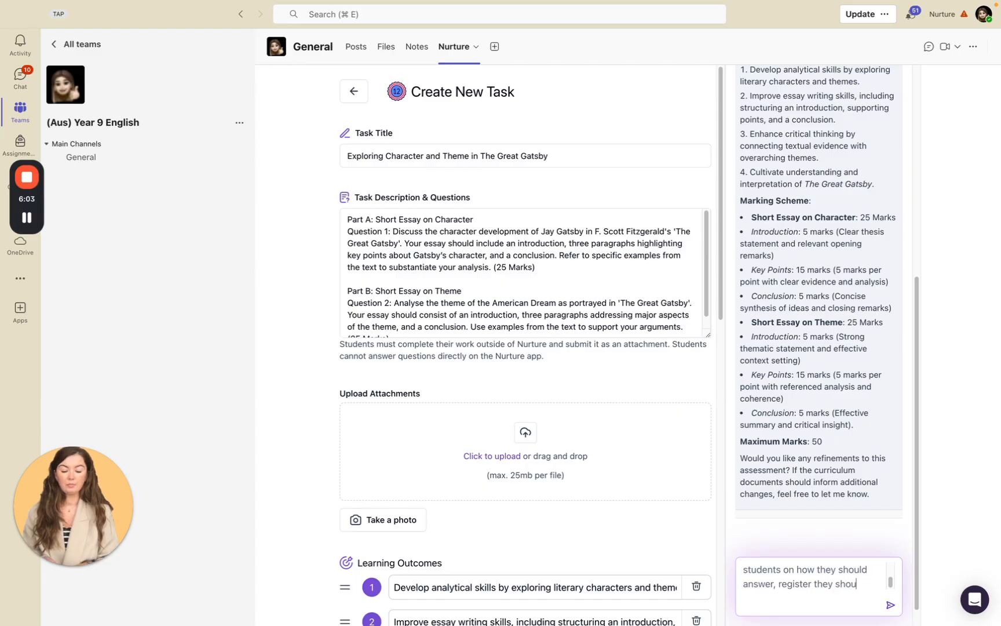
pyautogui.write('ld use, word count etc.')
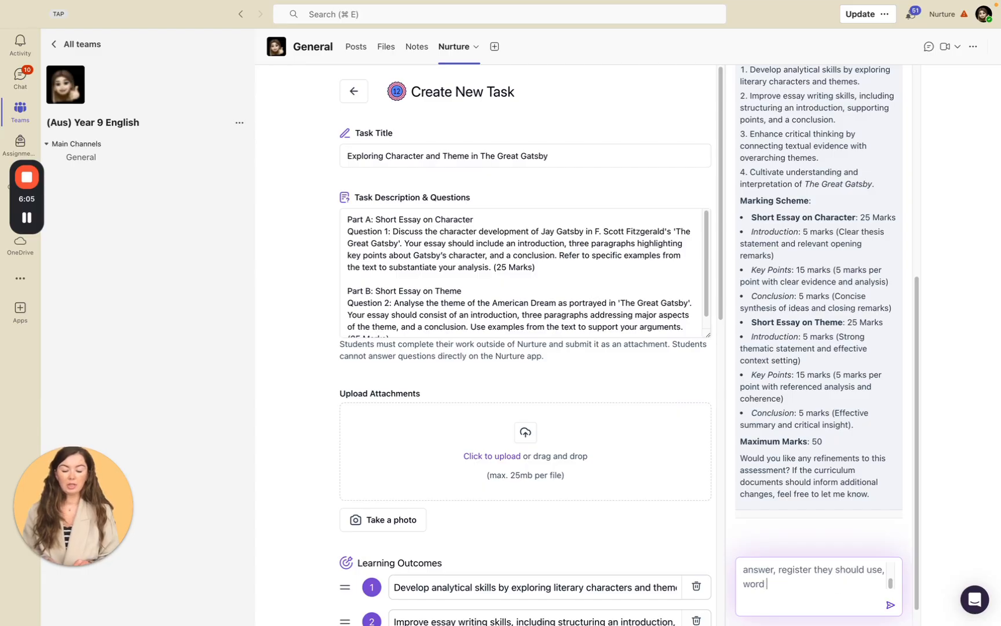
pyautogui.press('Return')
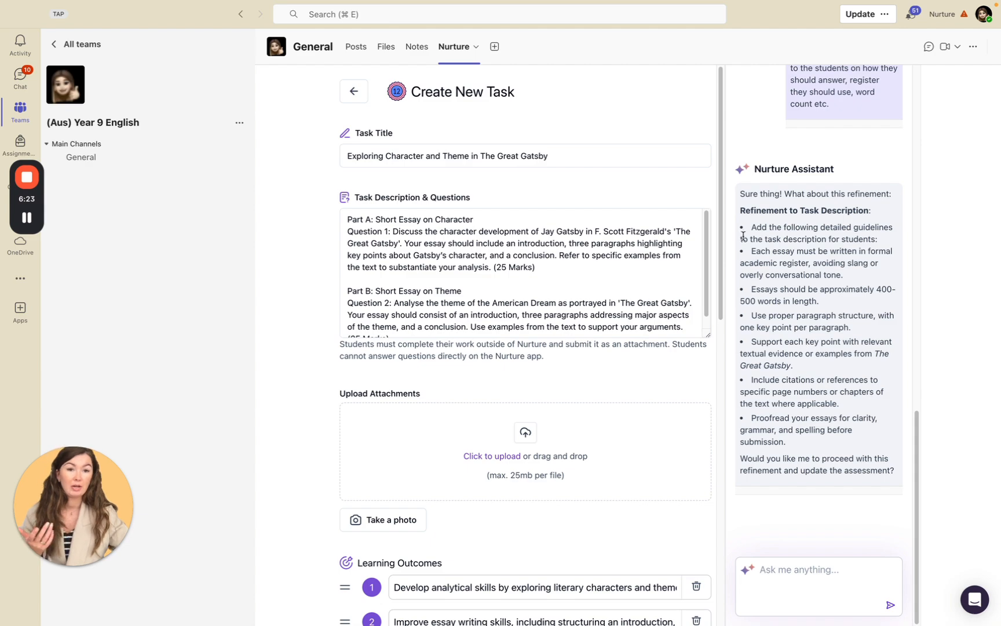
# Reply "yes" to the assistant so it applies the proposed refinement to the assessment.
pyautogui.click(795, 584)
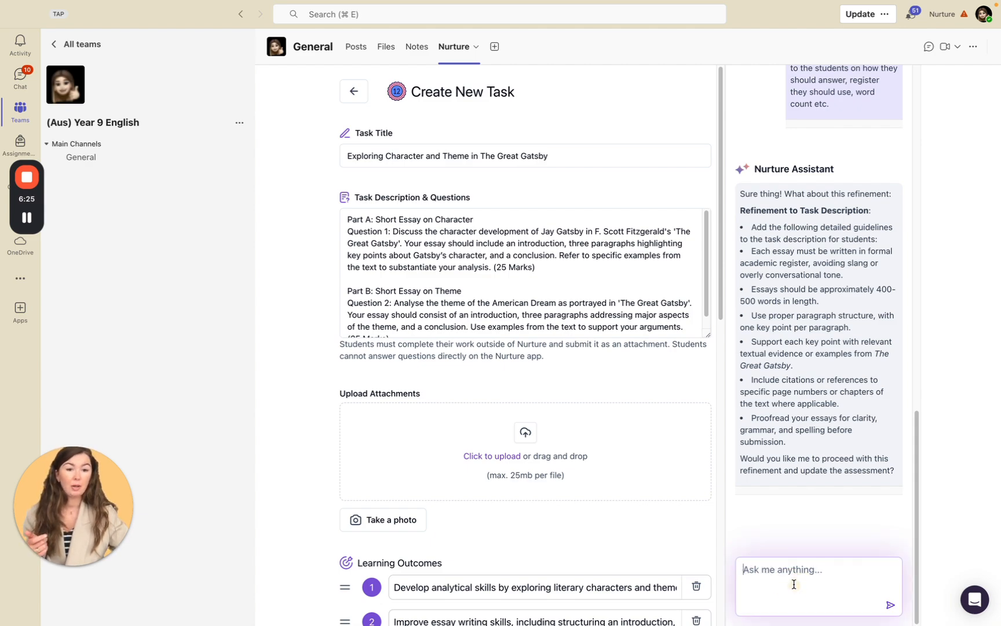
pyautogui.write('yes')
pyautogui.press('Return')
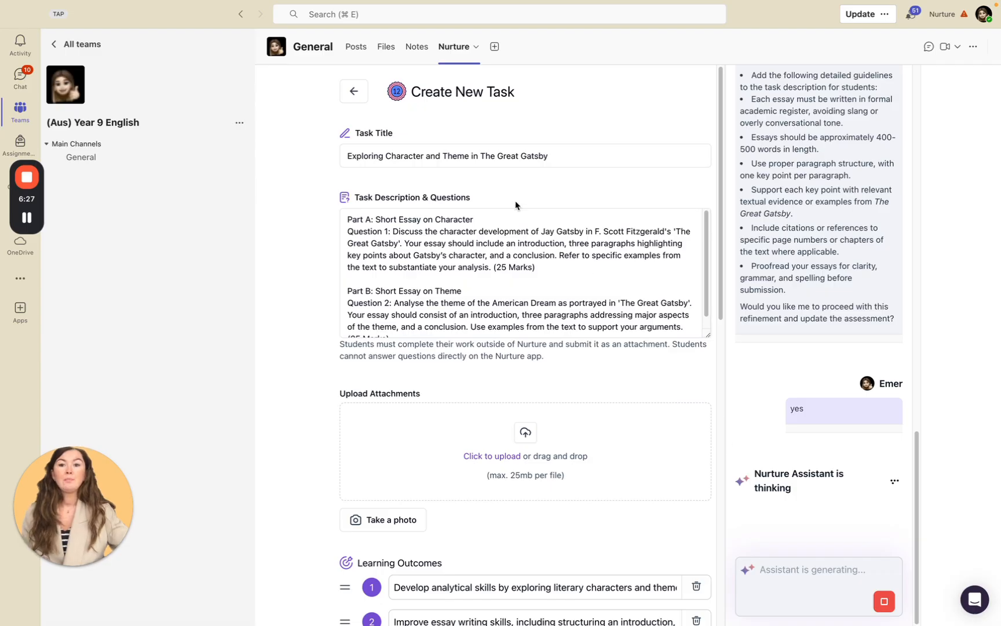
# Review the task description and questions, the attachment upload area and the learning outcomes of the task.
pyautogui.moveTo(343, 220); pyautogui.dragTo(650, 333)
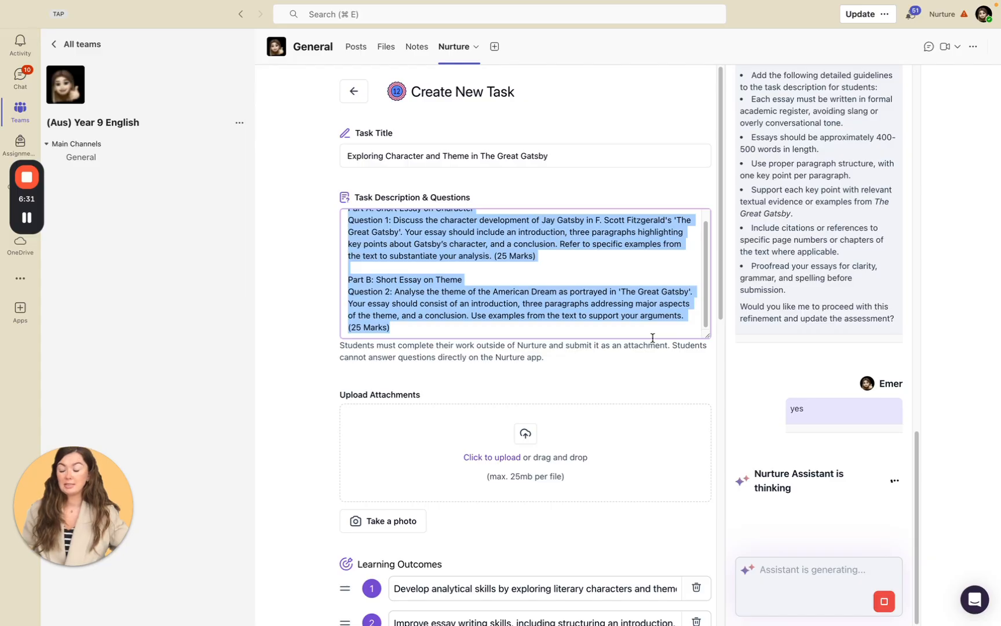
pyautogui.scroll(-3, 434, 329)
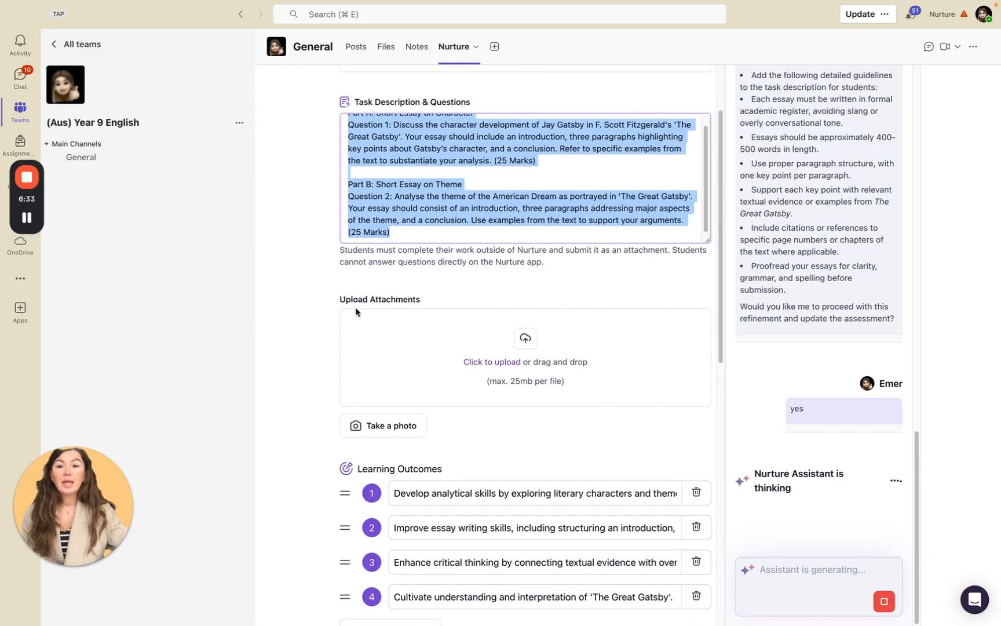
pyautogui.moveTo(341, 297); pyautogui.dragTo(465, 301)
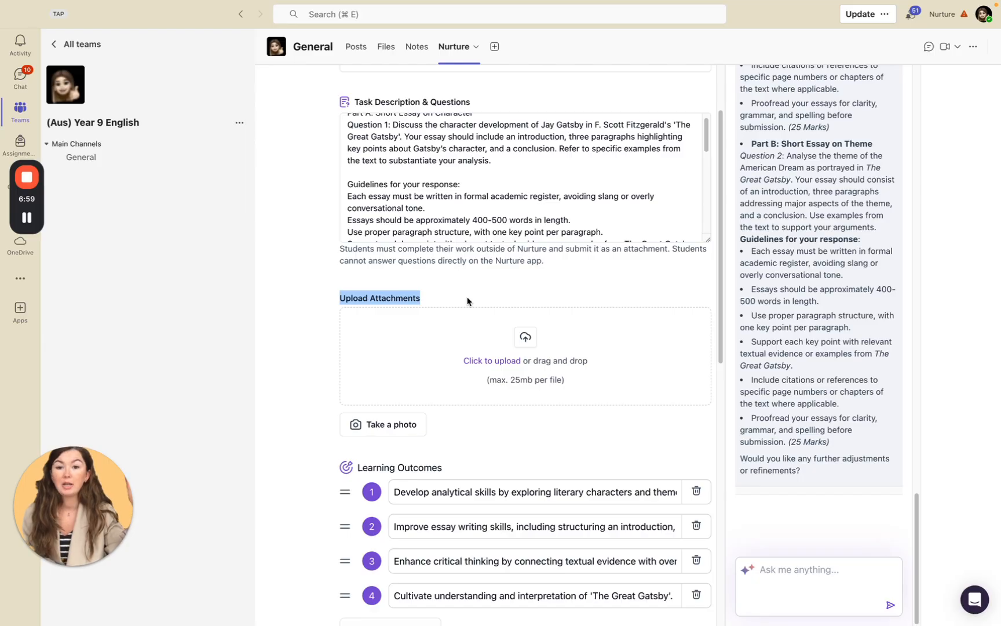
pyautogui.scroll(-4, 462, 397)
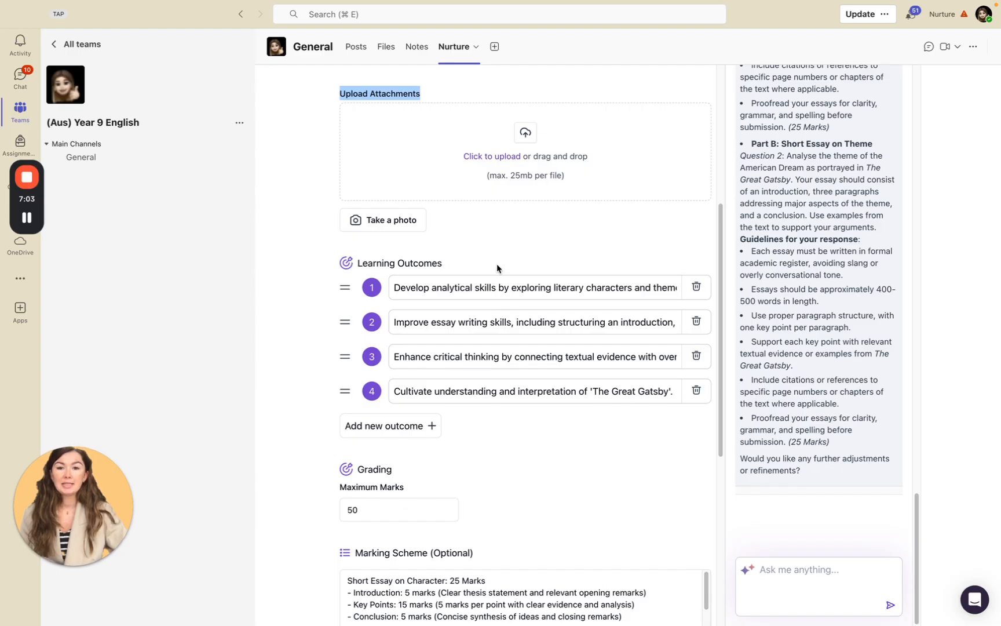
# Add a blank fifth learning outcome and swap the positions of the second and fourth outcomes.
pyautogui.moveTo(373, 290); pyautogui.dragTo(350, 285)
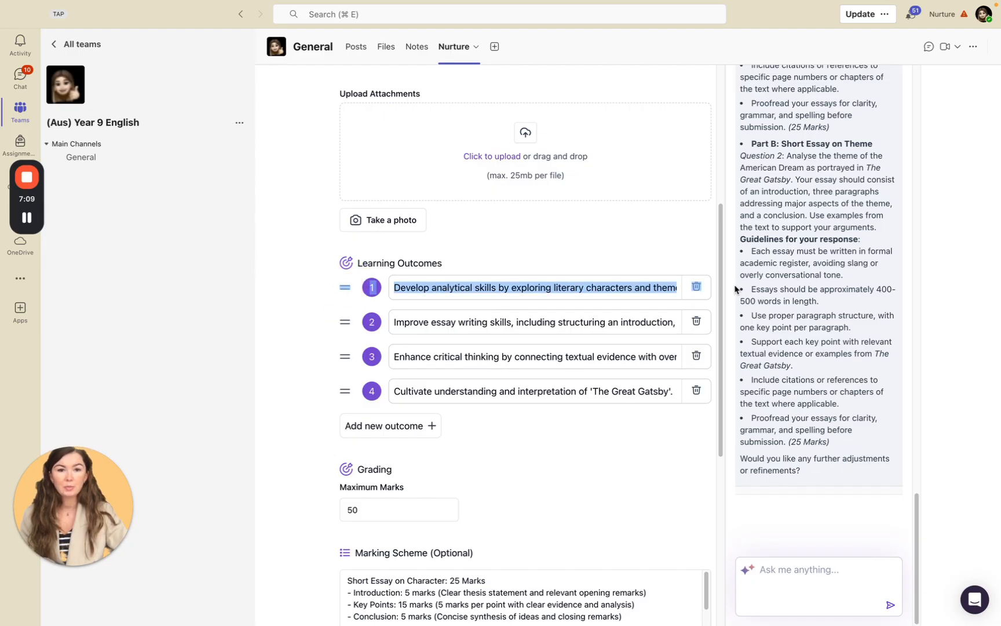
pyautogui.click(391, 428)
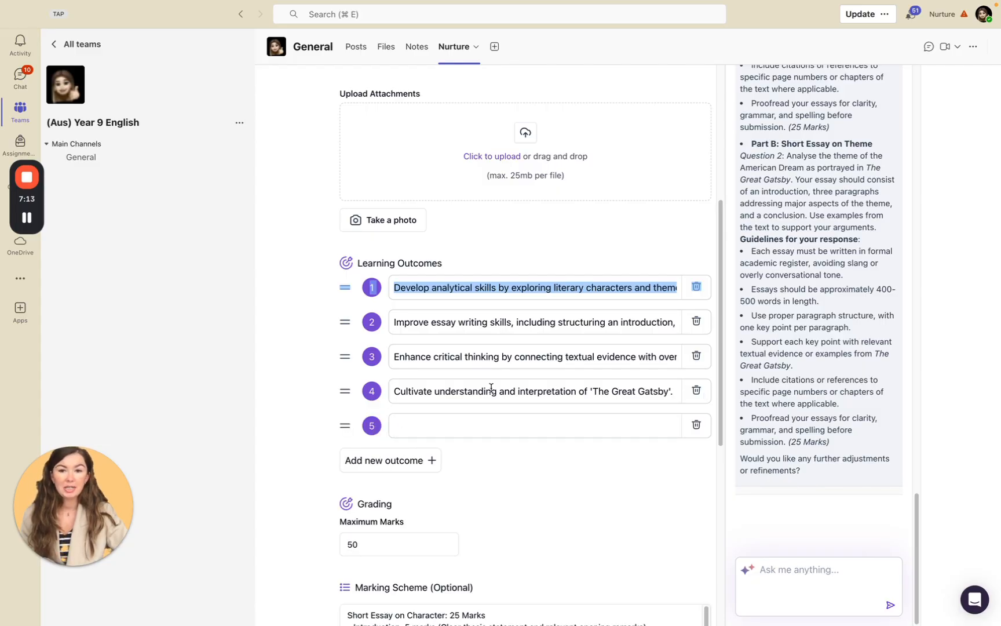
pyautogui.moveTo(341, 391); pyautogui.dragTo(379, 319)
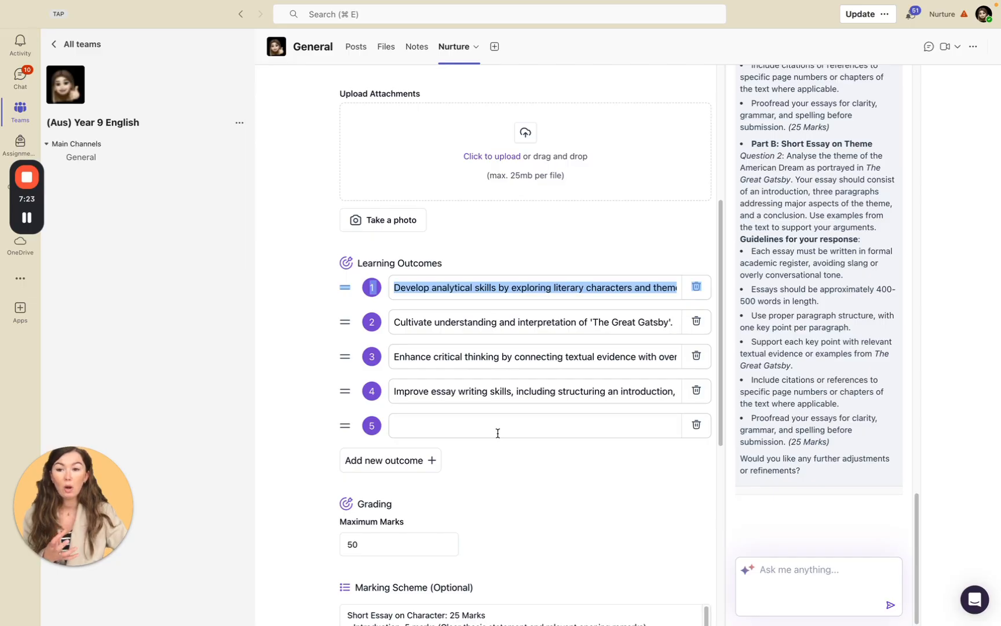
# Examine the character essay's marking scheme and check the file upload option for marking scheme attachments without adding a file.
pyautogui.scroll(-3, 495, 455)
pyautogui.scroll(-5, 388, 386)
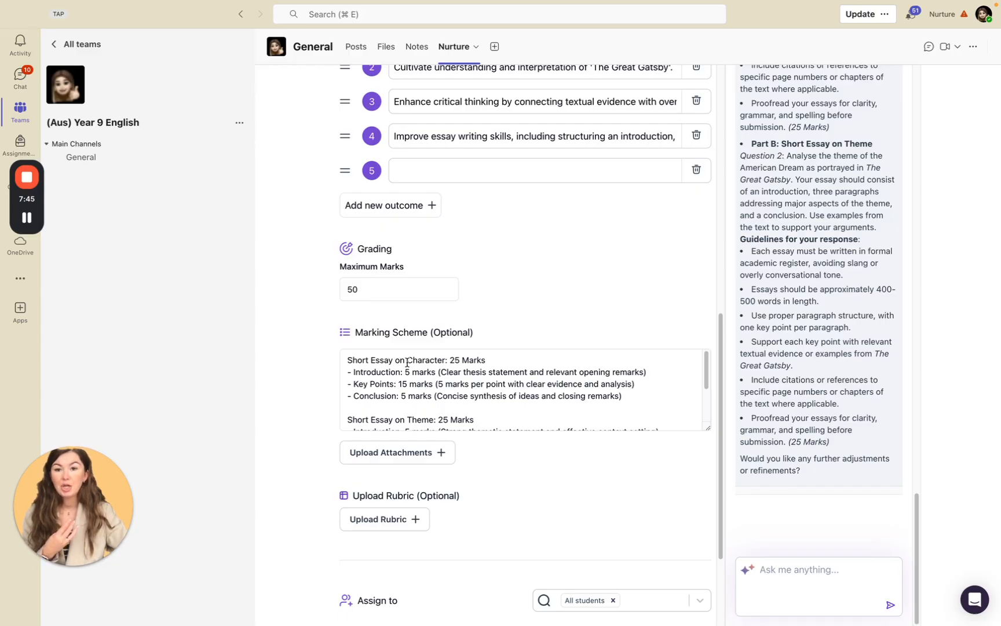
pyautogui.moveTo(350, 359); pyautogui.dragTo(658, 397)
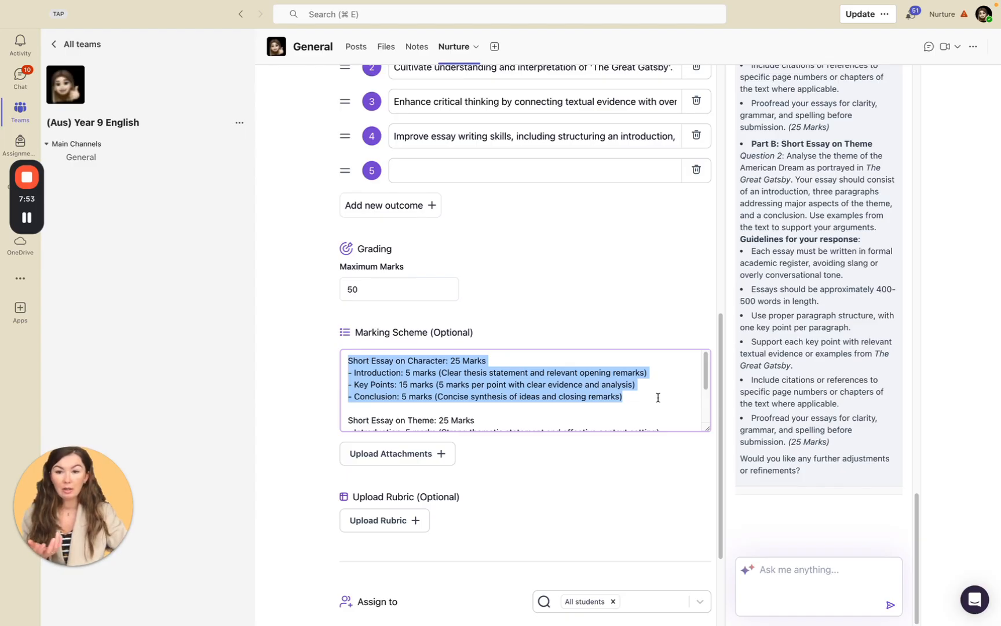
pyautogui.click(426, 456)
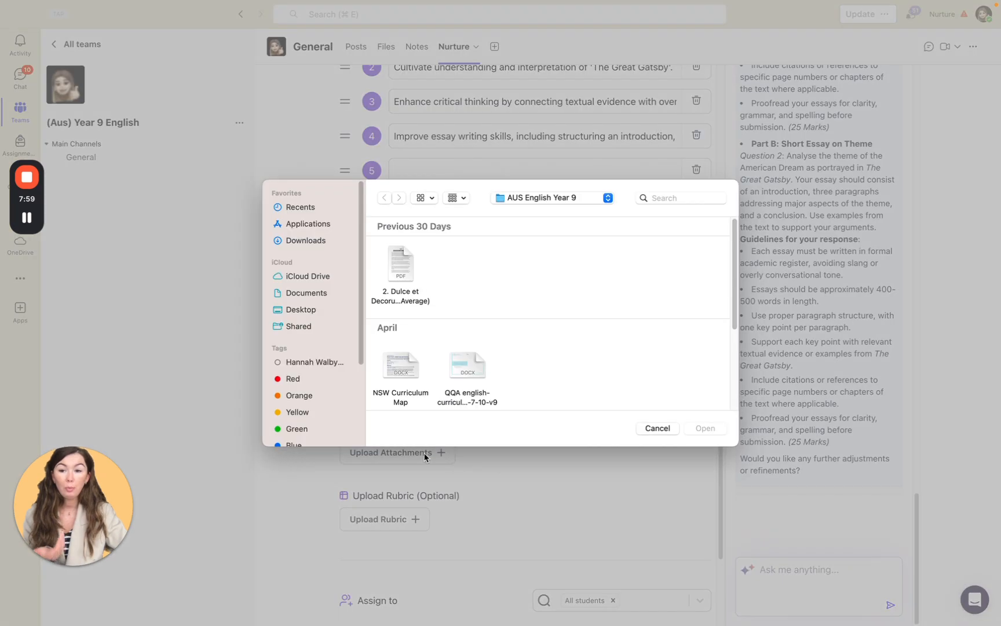
pyautogui.click(654, 429)
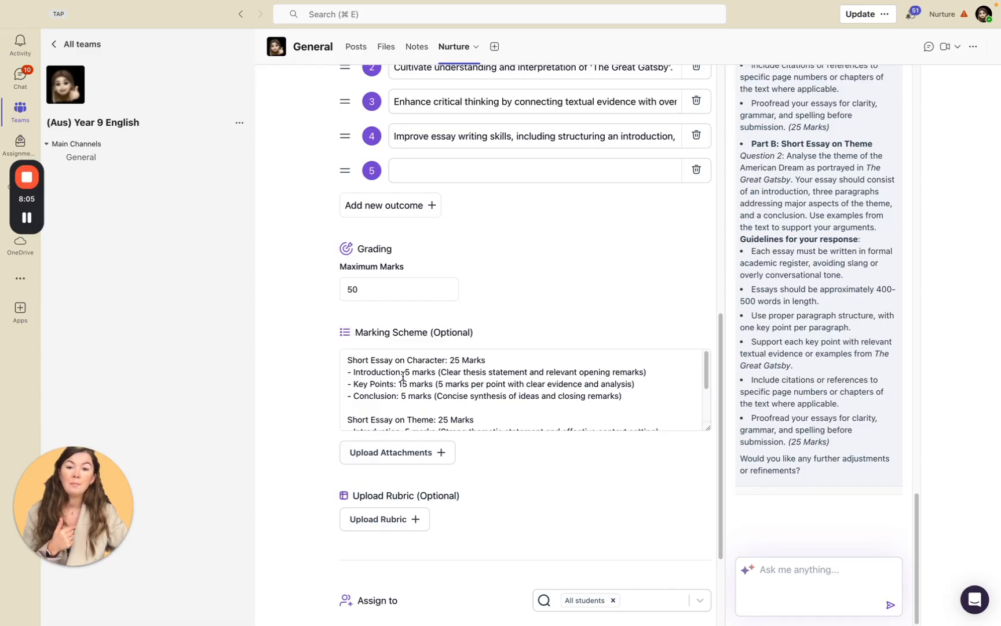
# Clear the whole marking scheme text and put the same text back in the field.
pyautogui.moveTo(347, 360); pyautogui.dragTo(695, 463)
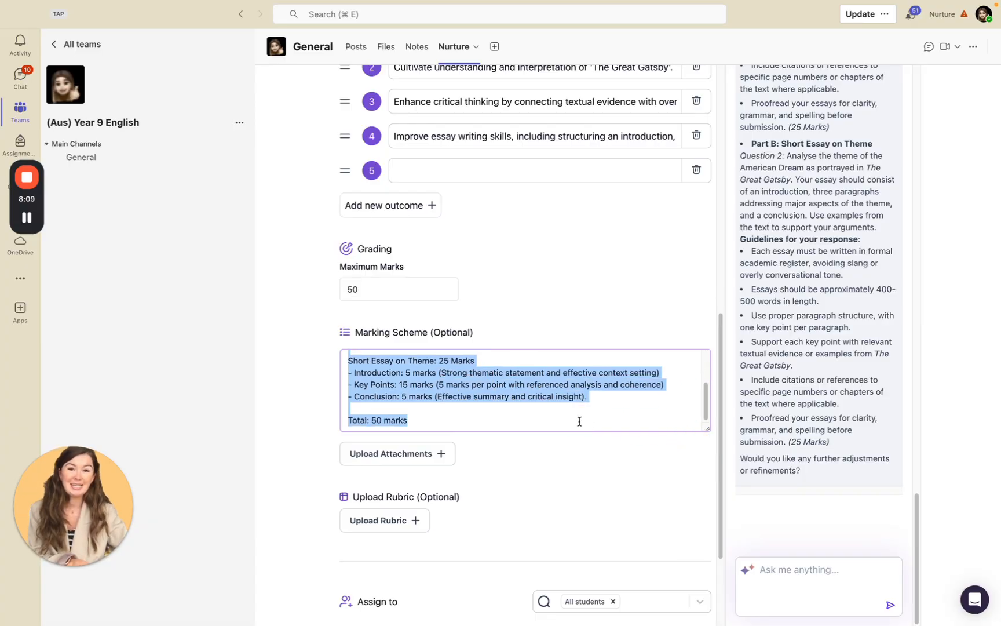
pyautogui.press('BackSpace')
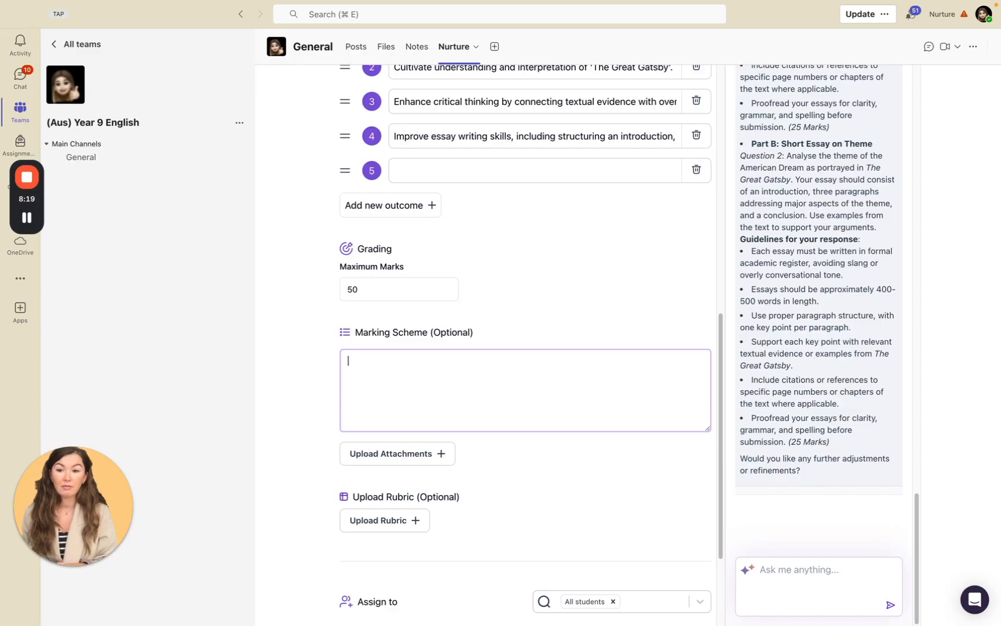
pyautogui.press('super+v')
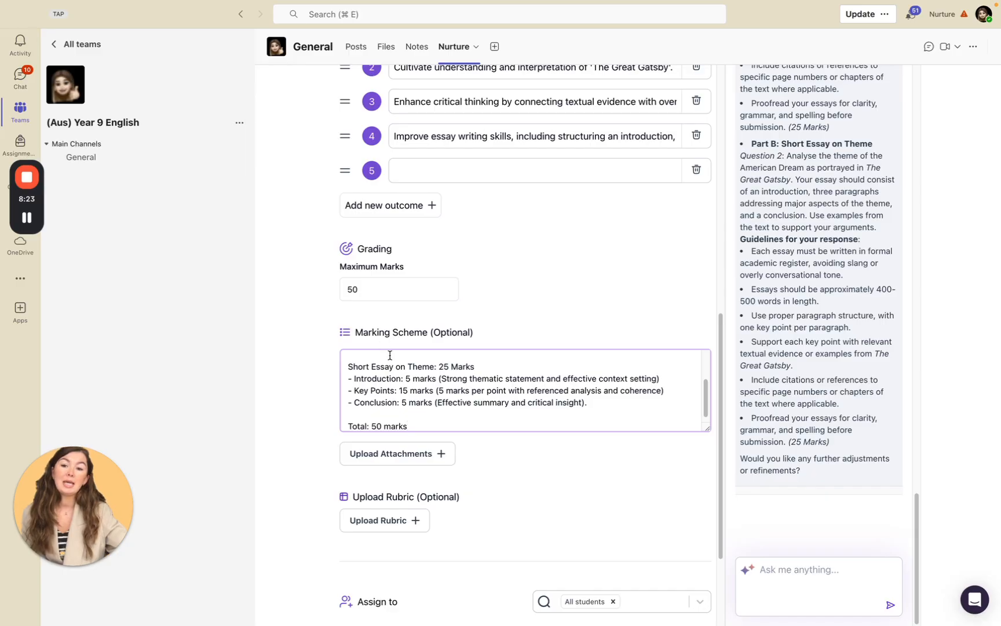
# Review the rest of the marking scheme, the rubric upload and assignment options, and browse July 2025 due dates without choosing one.
pyautogui.scroll(-1, 422, 381)
pyautogui.scroll(-3, 492, 410)
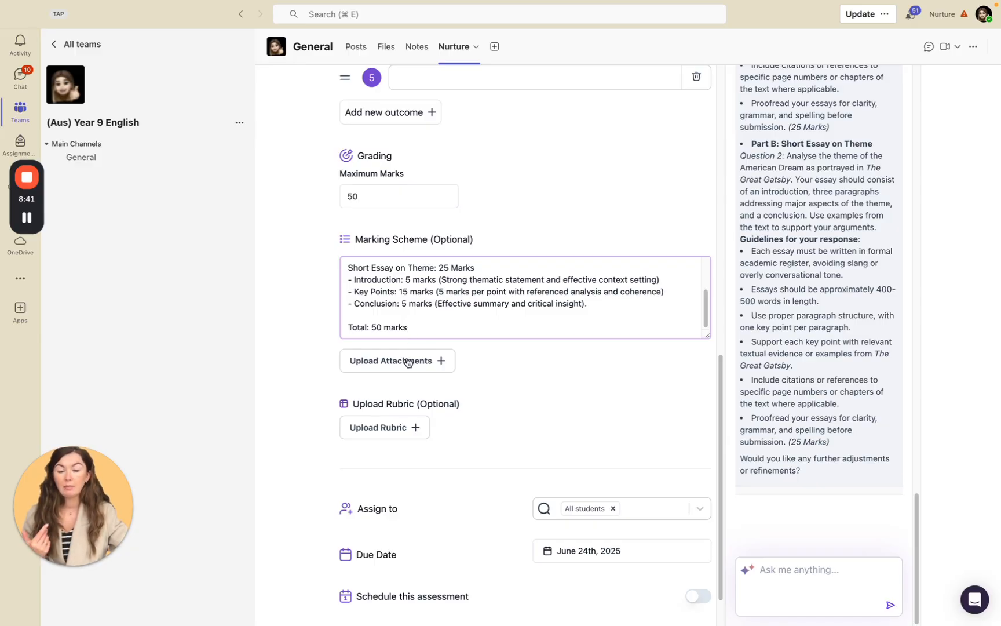
pyautogui.scroll(-3, 408, 362)
pyautogui.click(637, 497)
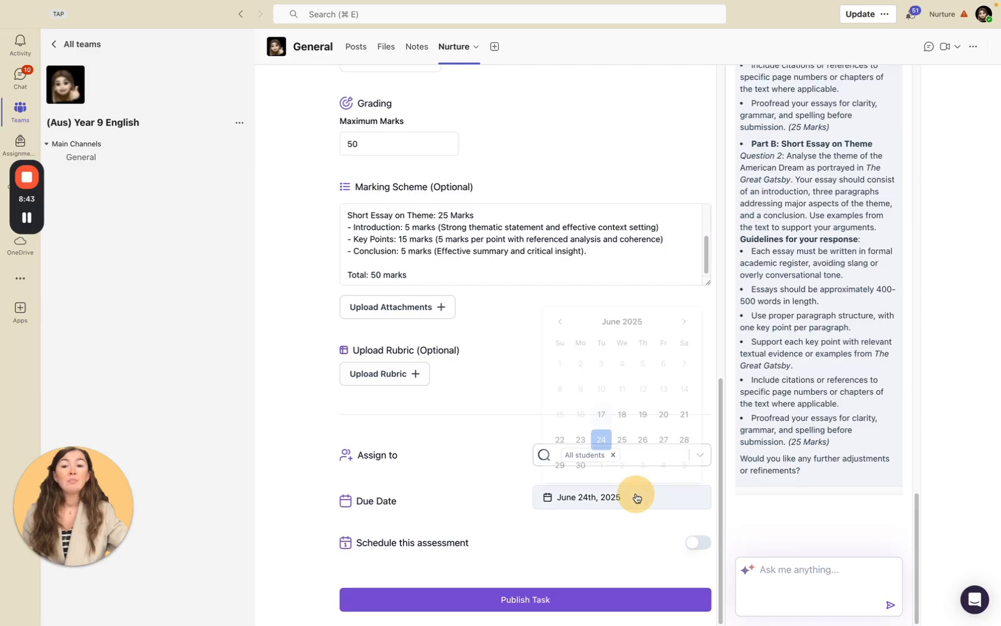
pyautogui.click(686, 316)
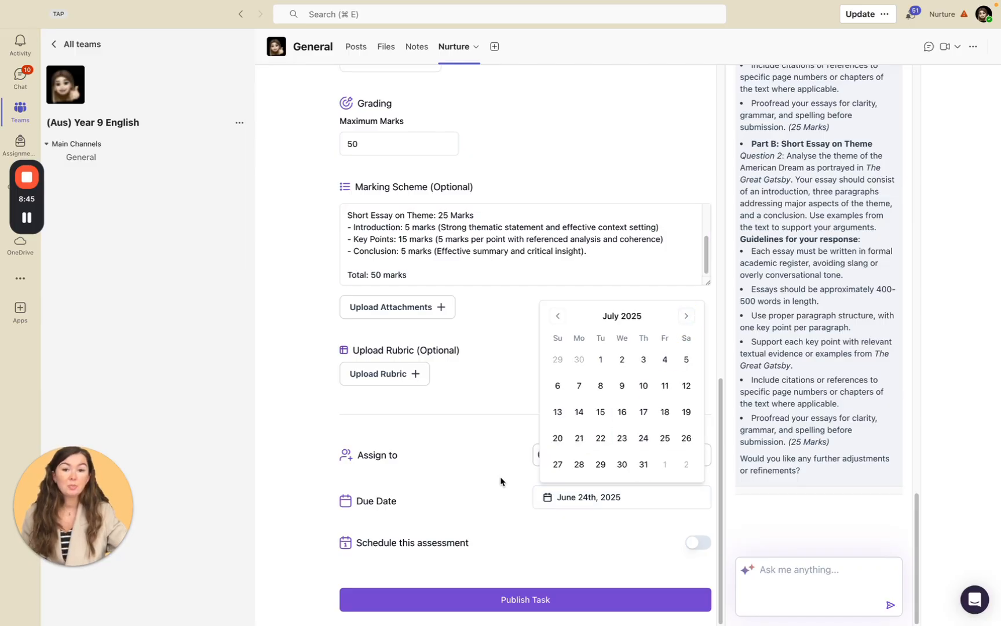
pyautogui.click(495, 480)
# Leave the new task without publishing it and open the Wilfred Owen's Poetry assessment from the task list.
pyautogui.scroll(15, 502, 377)
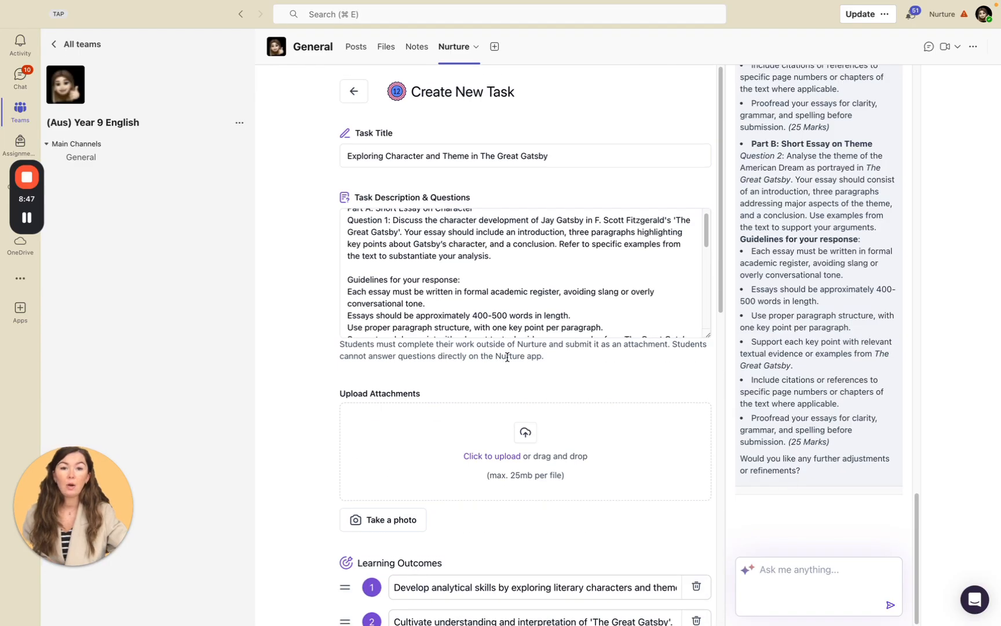
pyautogui.click(355, 93)
pyautogui.click(347, 96)
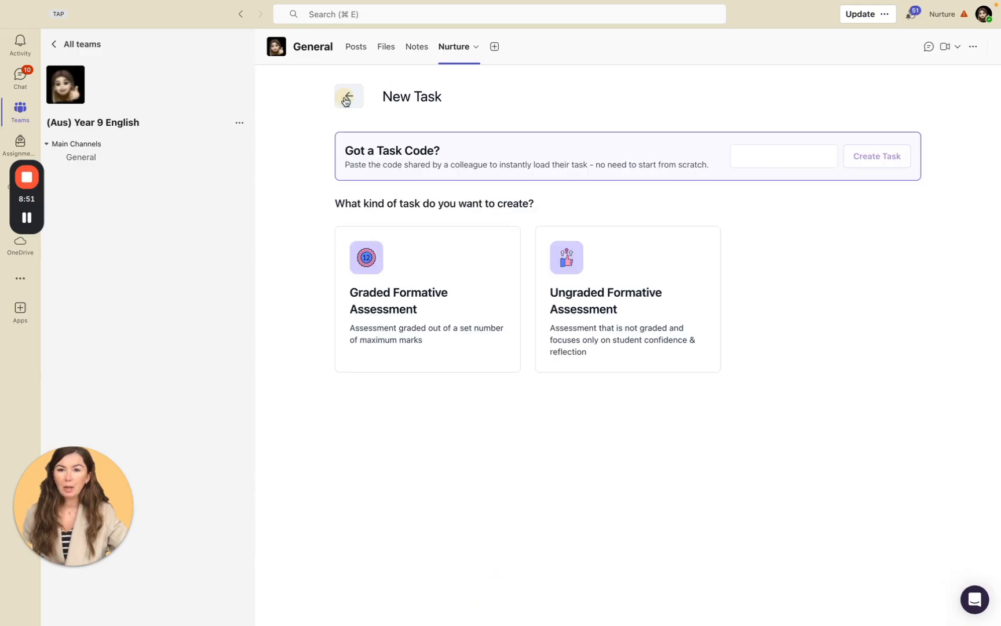
pyautogui.click(346, 96)
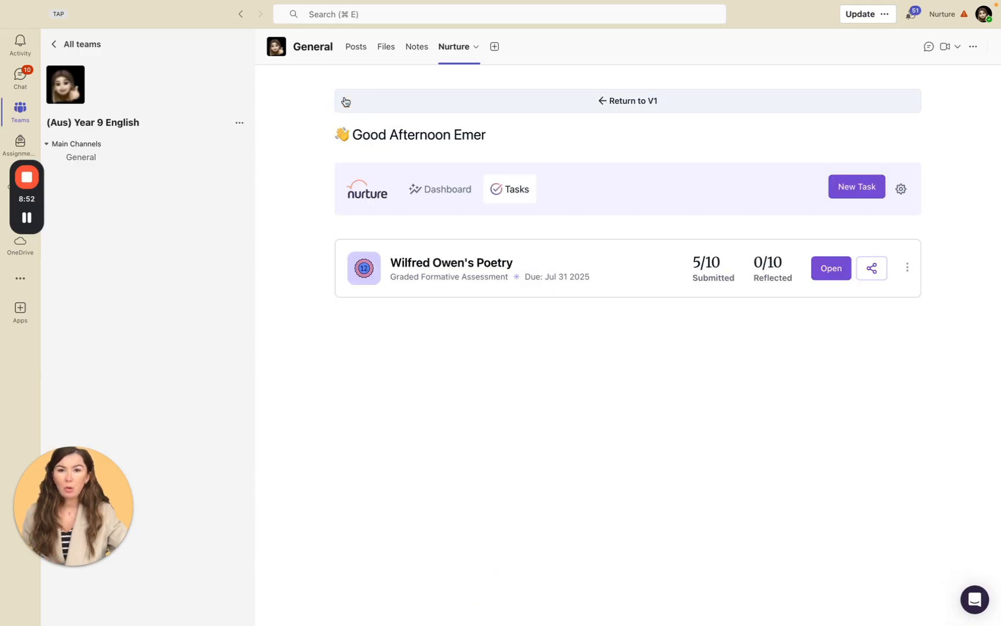
pyautogui.click(826, 270)
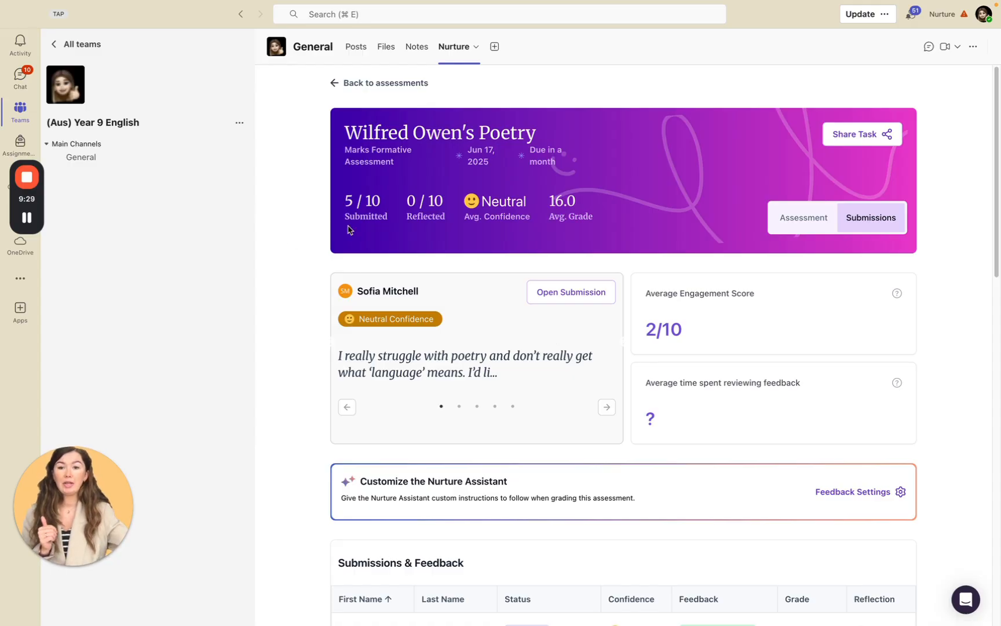
# Examine the students' confidence comments and the assistant's custom feedback instructions, closing the instructions without saving.
pyautogui.click(409, 312)
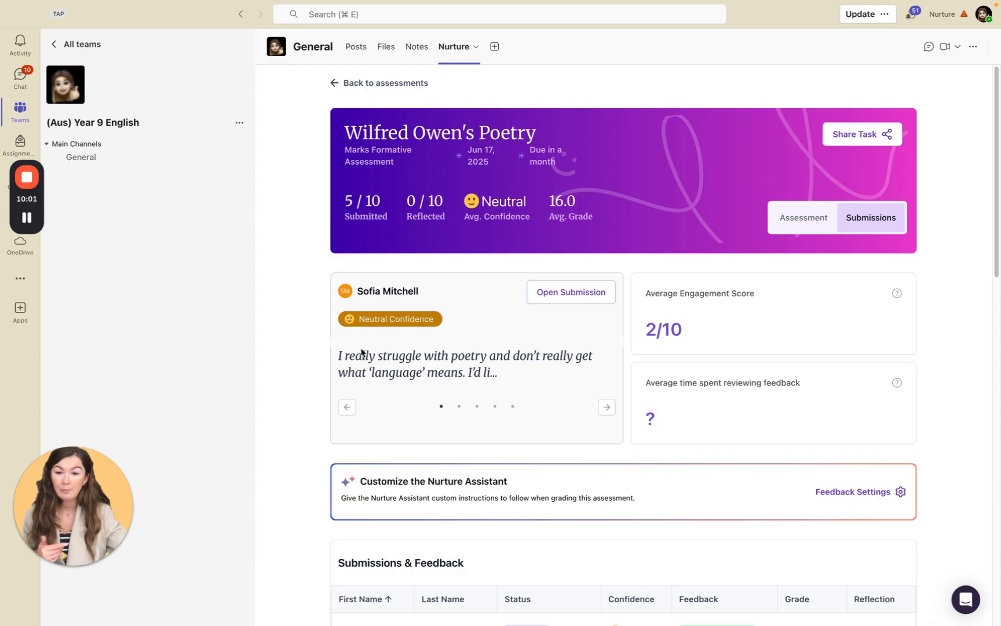
pyautogui.scroll(-1, 458, 388)
pyautogui.scroll(-3, 457, 388)
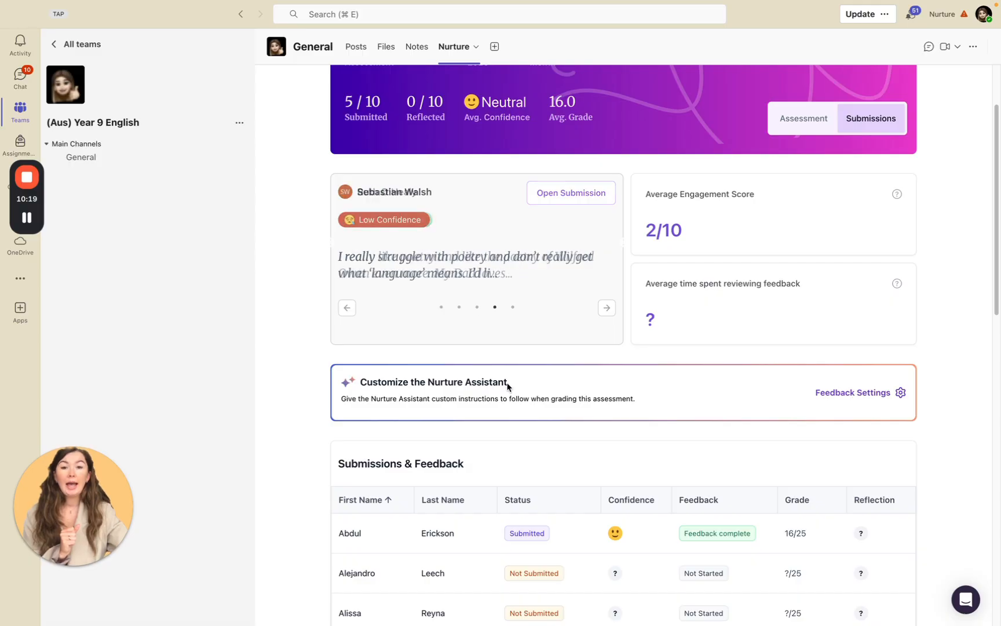
pyautogui.click(882, 396)
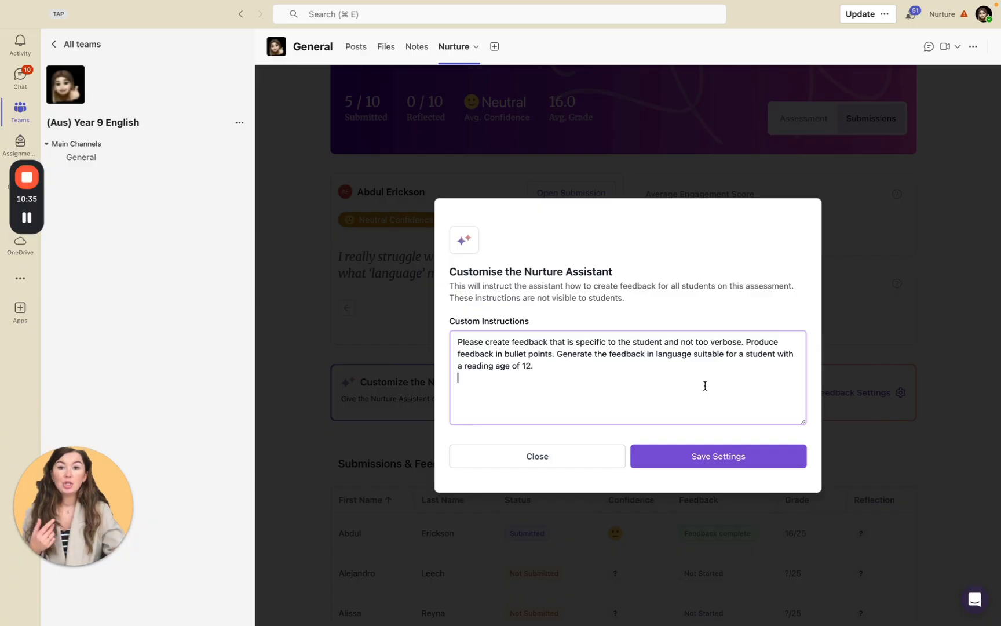
pyautogui.moveTo(574, 380); pyautogui.dragTo(435, 340)
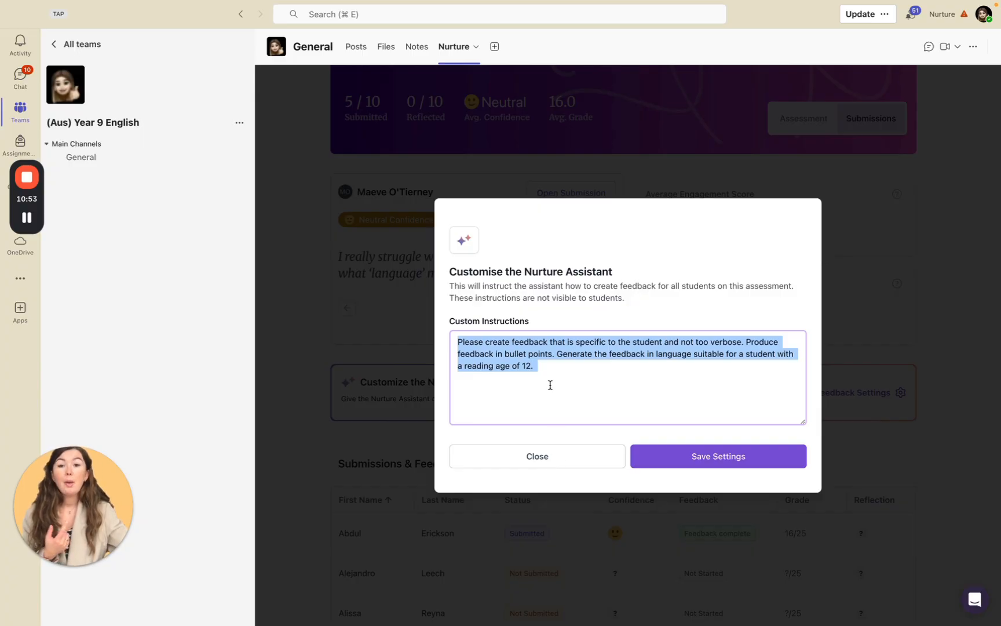
pyautogui.click(542, 463)
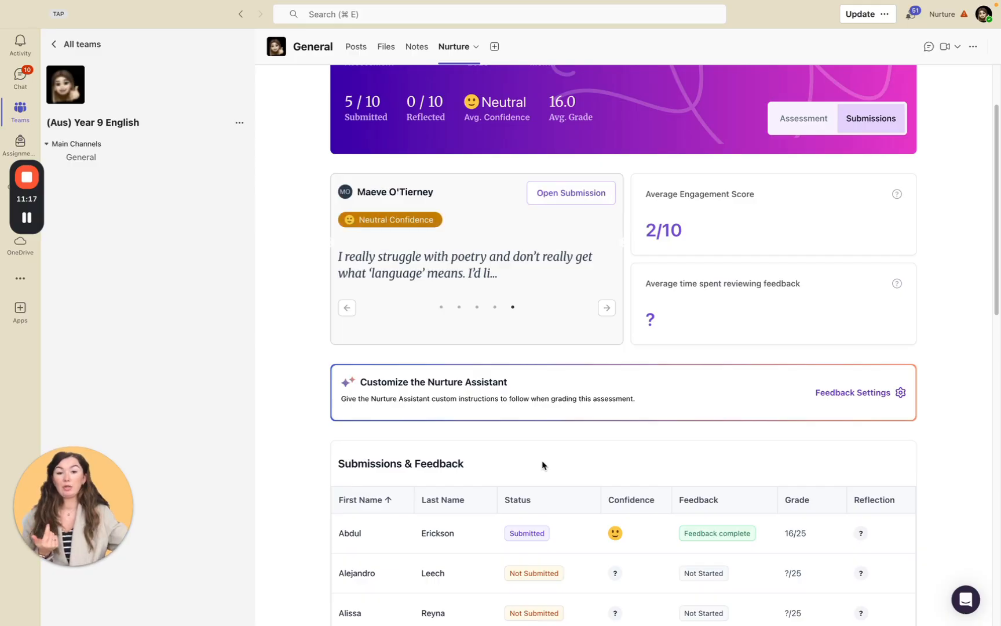
# Open the first submitted entry in the Submissions & Feedback table whose feedback is not started.
pyautogui.scroll(-3, 598, 459)
pyautogui.scroll(-4, 597, 459)
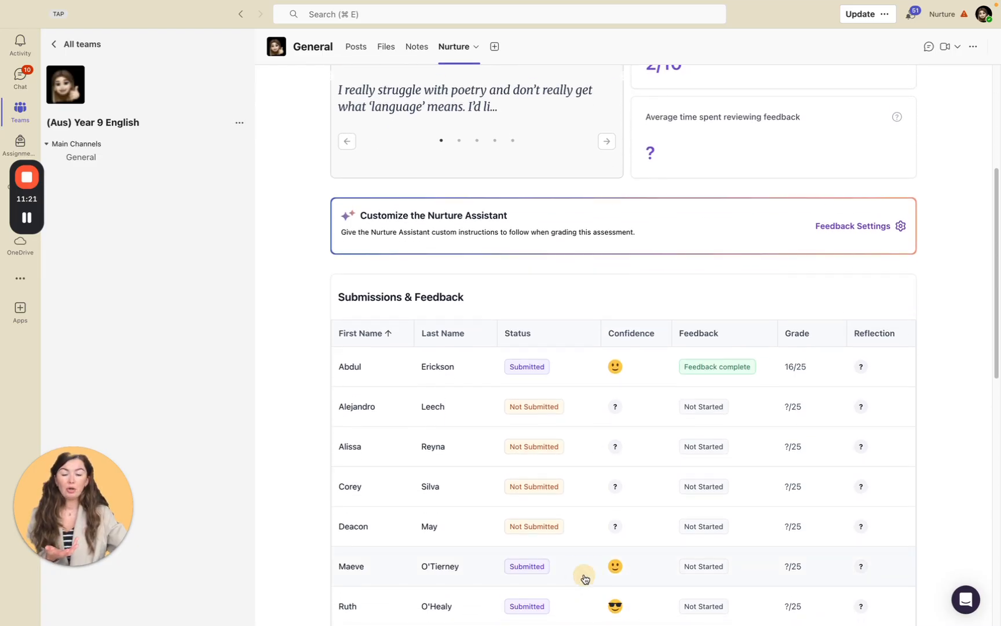
pyautogui.click(585, 578)
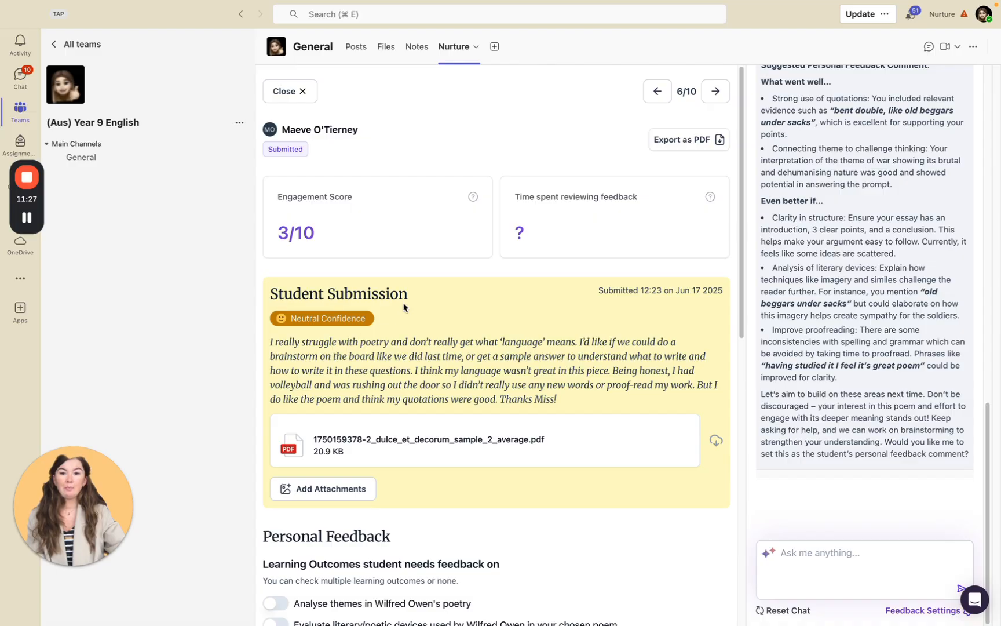
# Read the student's confidence rating and the full reflection comment in the submission.
pyautogui.click(292, 318)
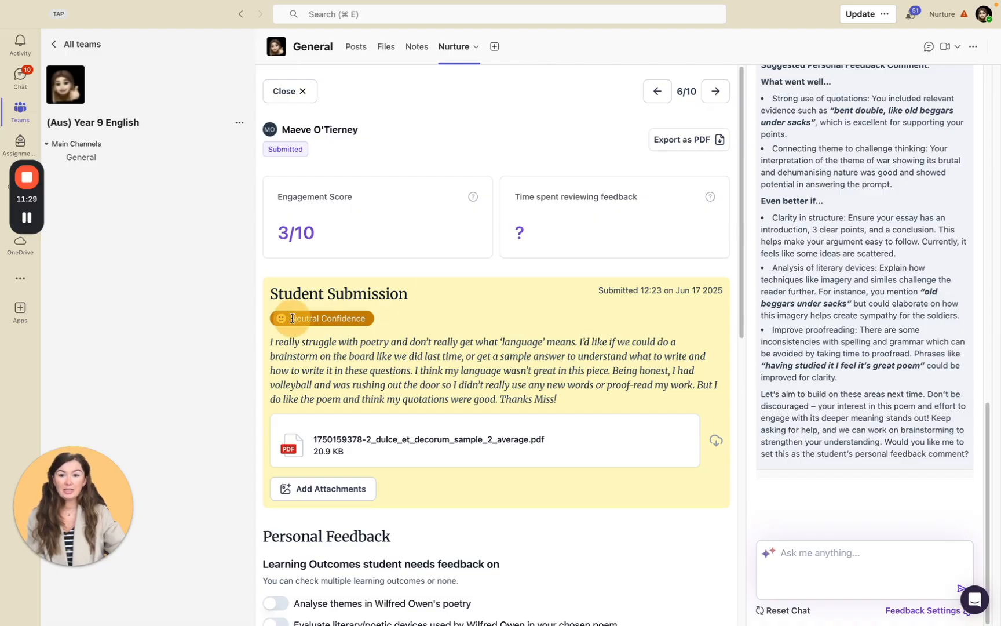
pyautogui.moveTo(292, 318); pyautogui.dragTo(395, 319)
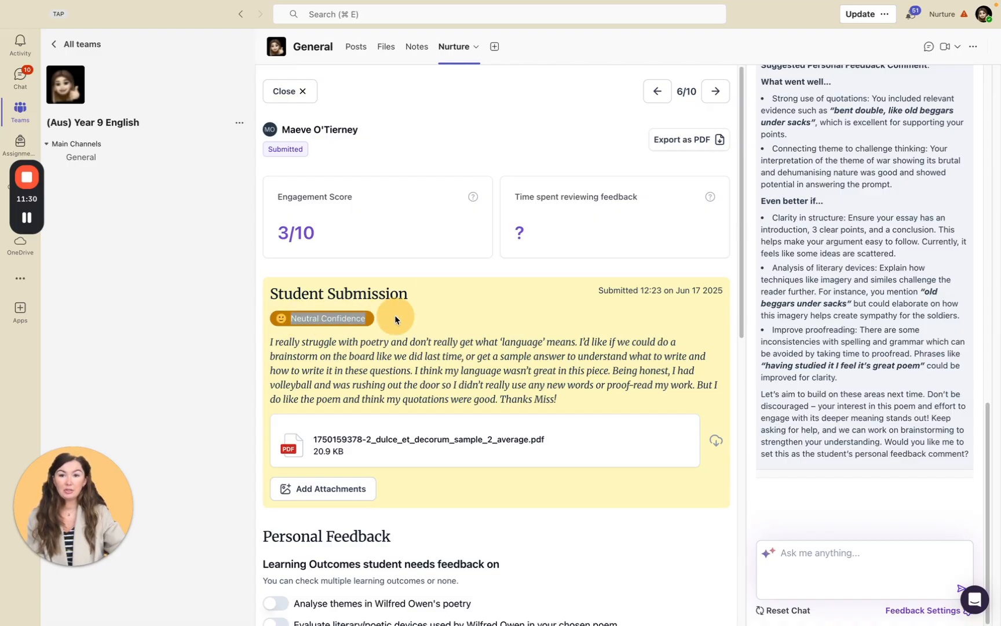
pyautogui.click(270, 341)
pyautogui.moveTo(270, 341); pyautogui.dragTo(618, 396)
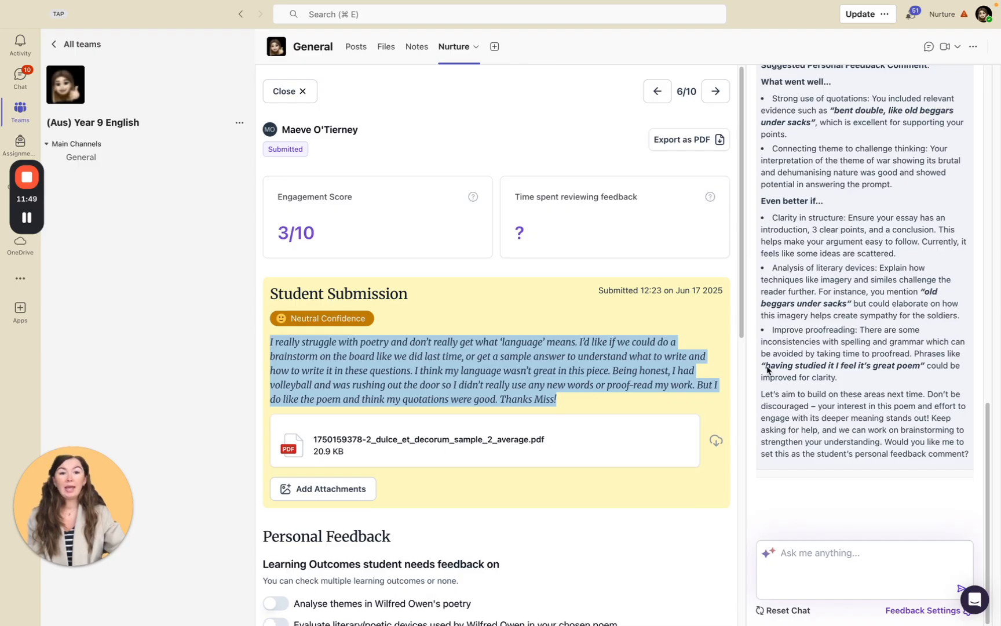
# Review the assistant's summary of the submission, the learning objectives needing feedback and the suggested personal feedback comment.
pyautogui.scroll(10, 889, 342)
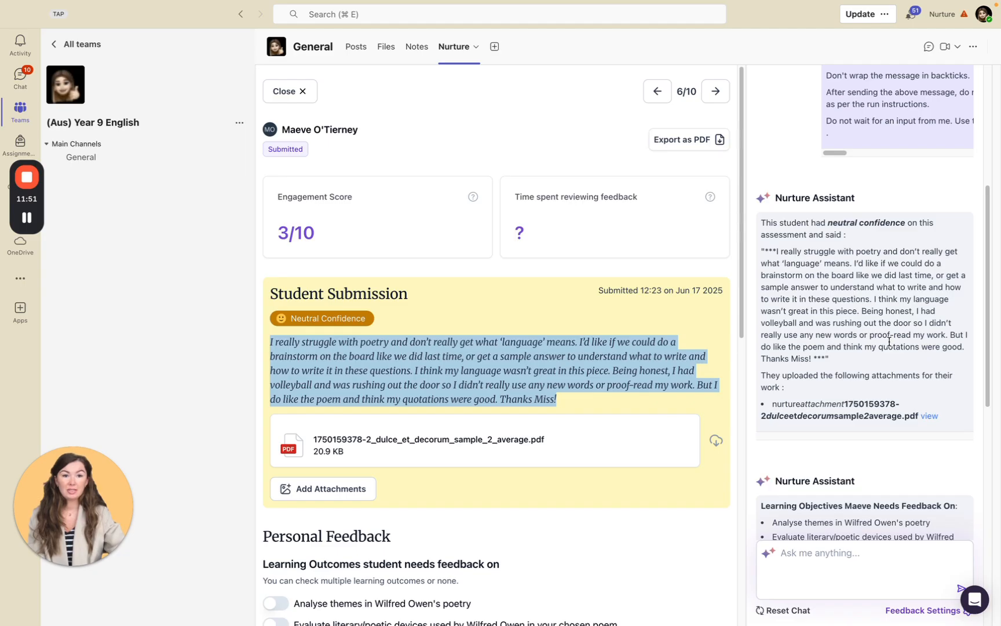
pyautogui.scroll(-2, 889, 342)
pyautogui.scroll(-5, 890, 342)
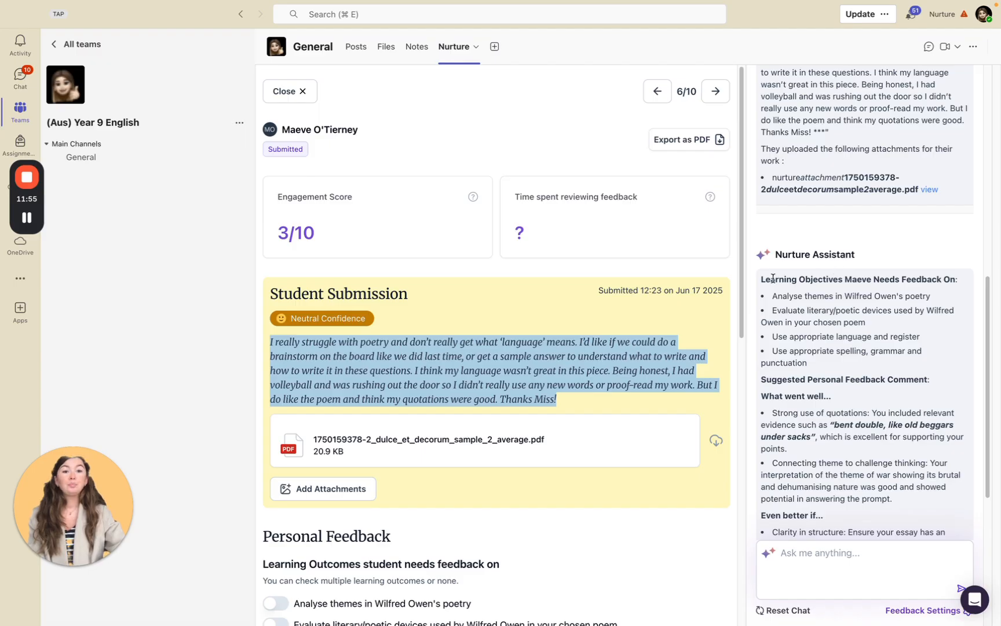
pyautogui.moveTo(761, 280); pyautogui.dragTo(916, 362)
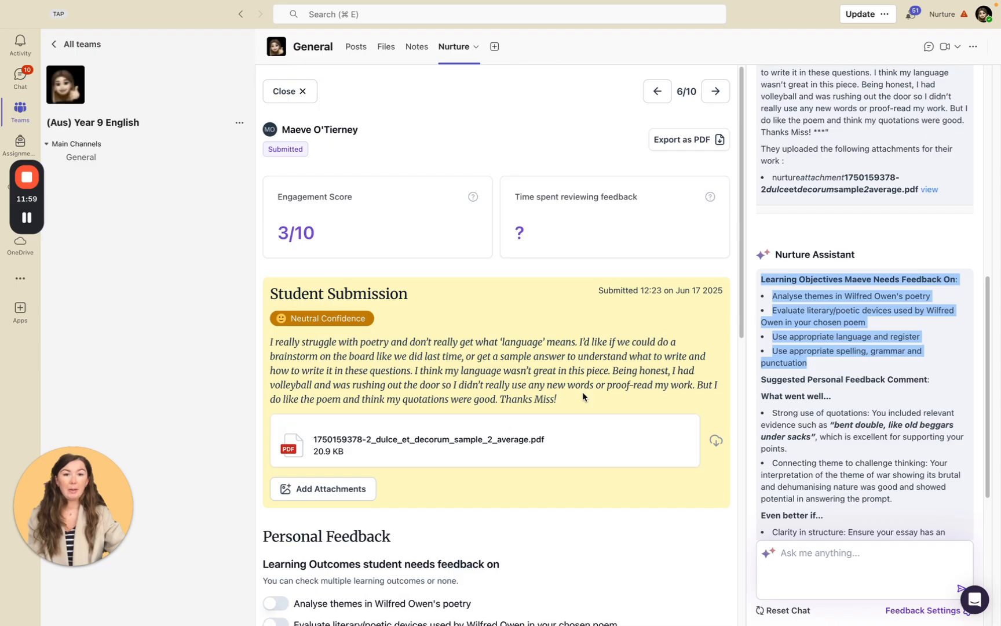
pyautogui.scroll(-3, 824, 400)
pyautogui.moveTo(763, 270); pyautogui.dragTo(904, 413)
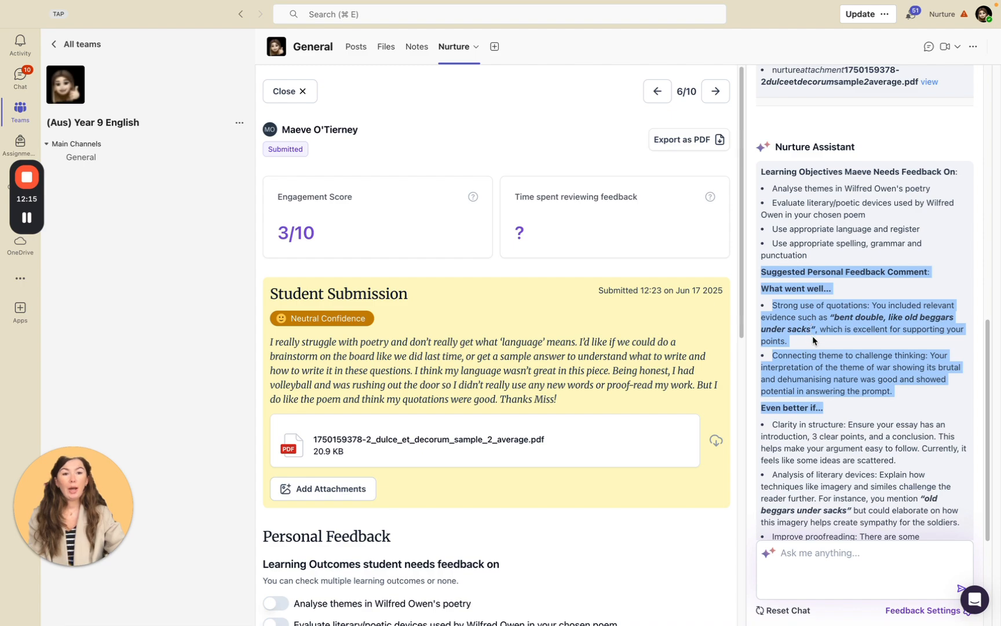
pyautogui.moveTo(811, 335); pyautogui.dragTo(777, 306)
pyautogui.scroll(-1, 871, 409)
pyautogui.scroll(-2, 871, 409)
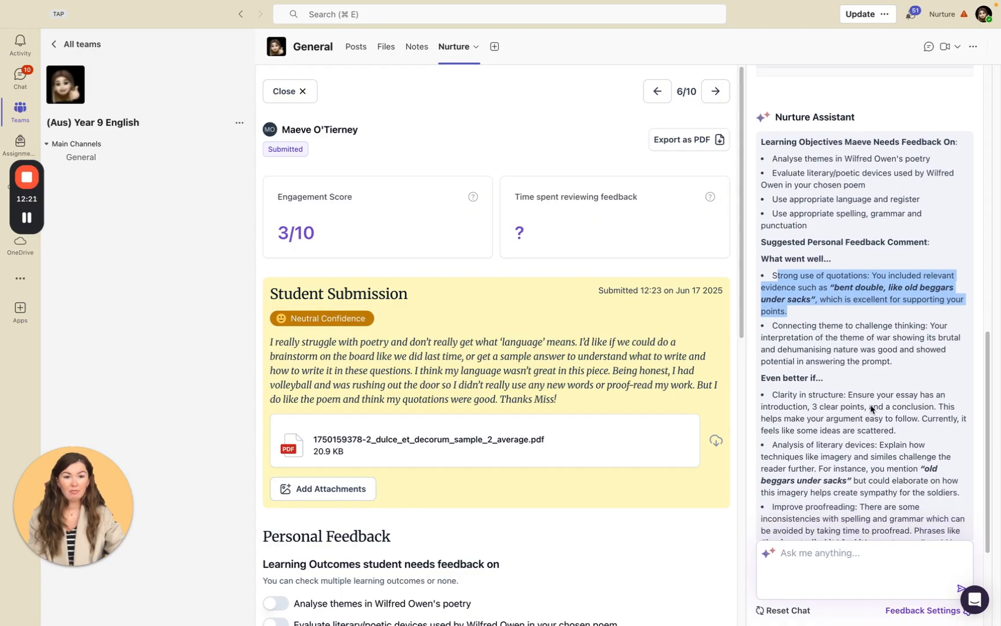
pyautogui.moveTo(774, 395); pyautogui.dragTo(897, 430)
pyautogui.scroll(-5, 850, 432)
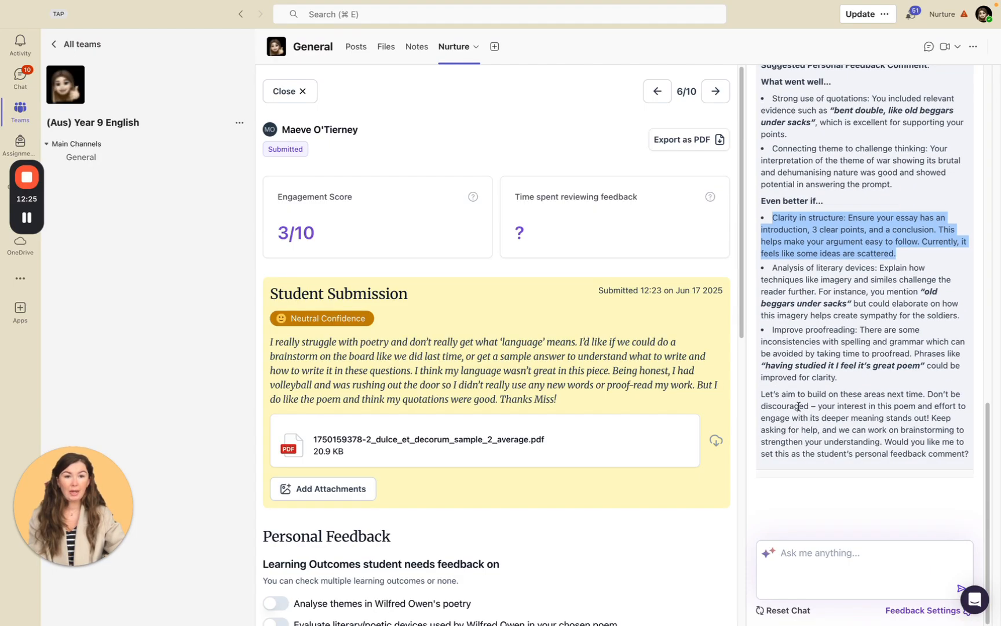
# Reply "yes" to the assistant to set its suggestion as the student's personal feedback comment.
pyautogui.click(844, 552)
pyautogui.moveTo(885, 442); pyautogui.dragTo(961, 487)
pyautogui.click(856, 556)
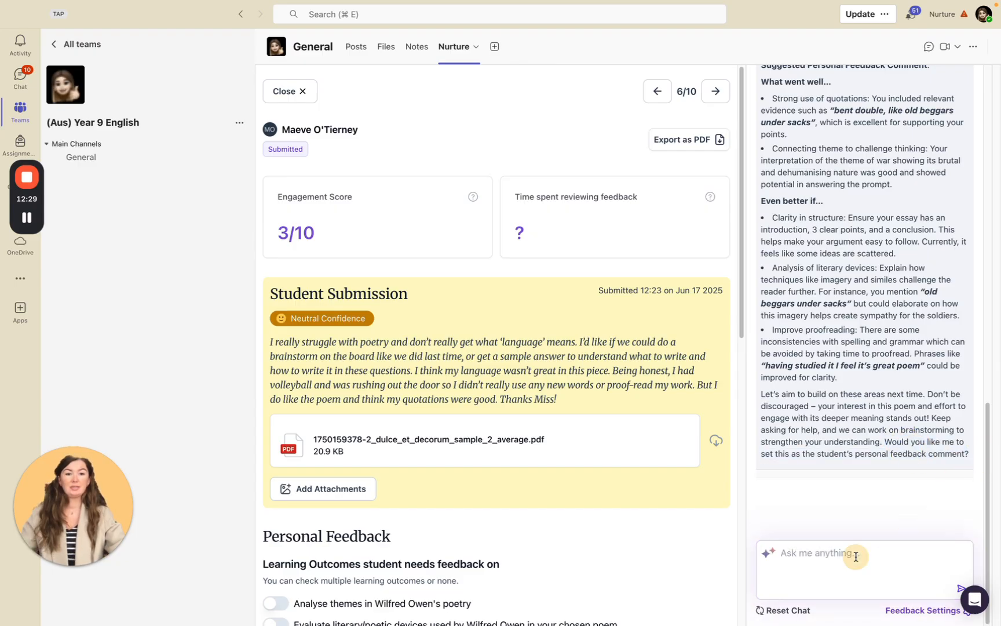
pyautogui.write('yes')
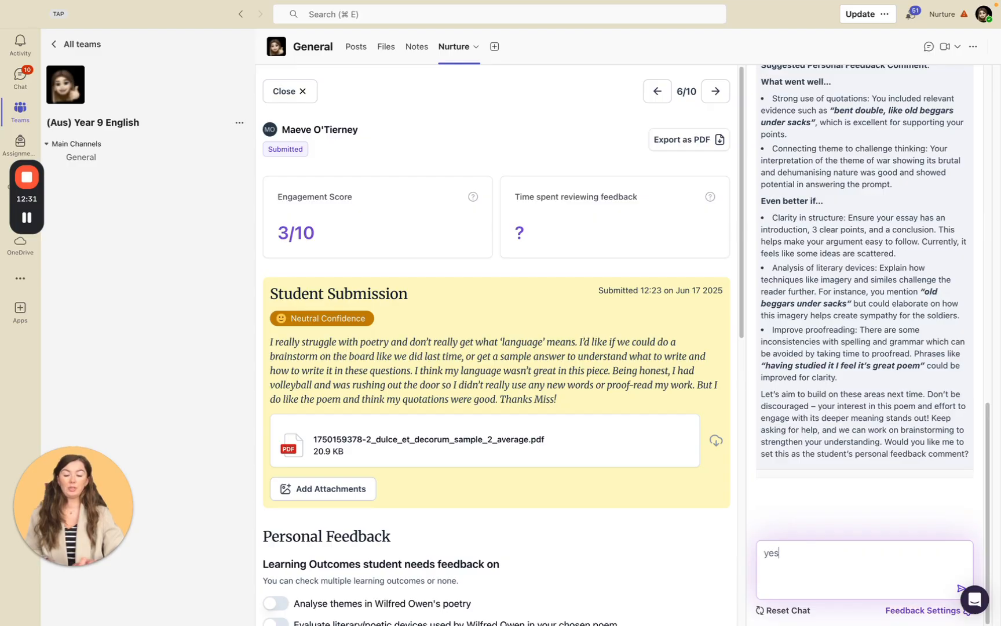
pyautogui.press('Return')
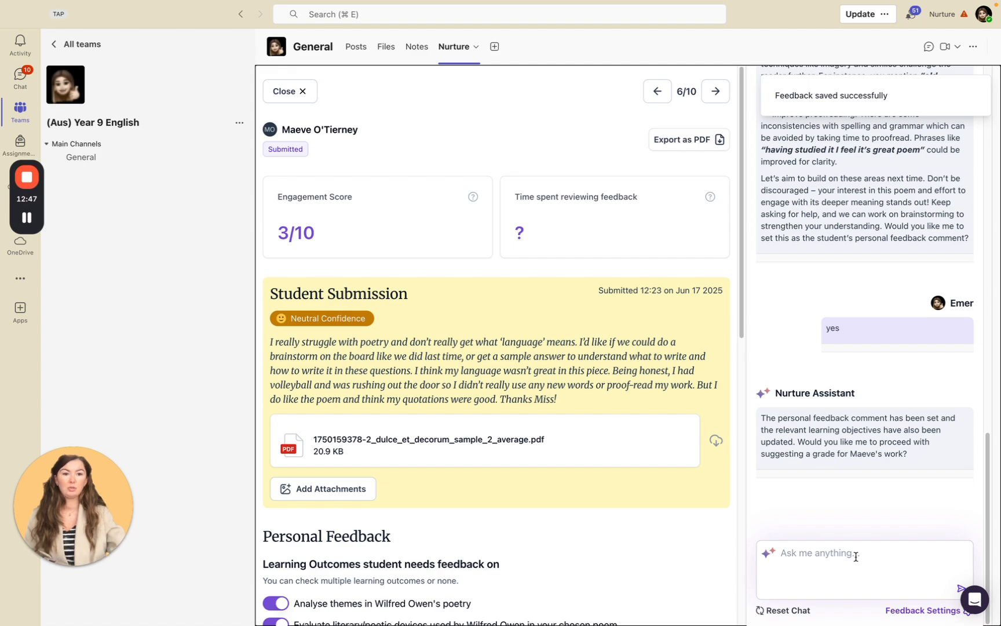
# Reply "yes" to have the assistant suggest a grade for the student's work.
pyautogui.click(856, 557)
pyautogui.write('yes')
pyautogui.press('Return')
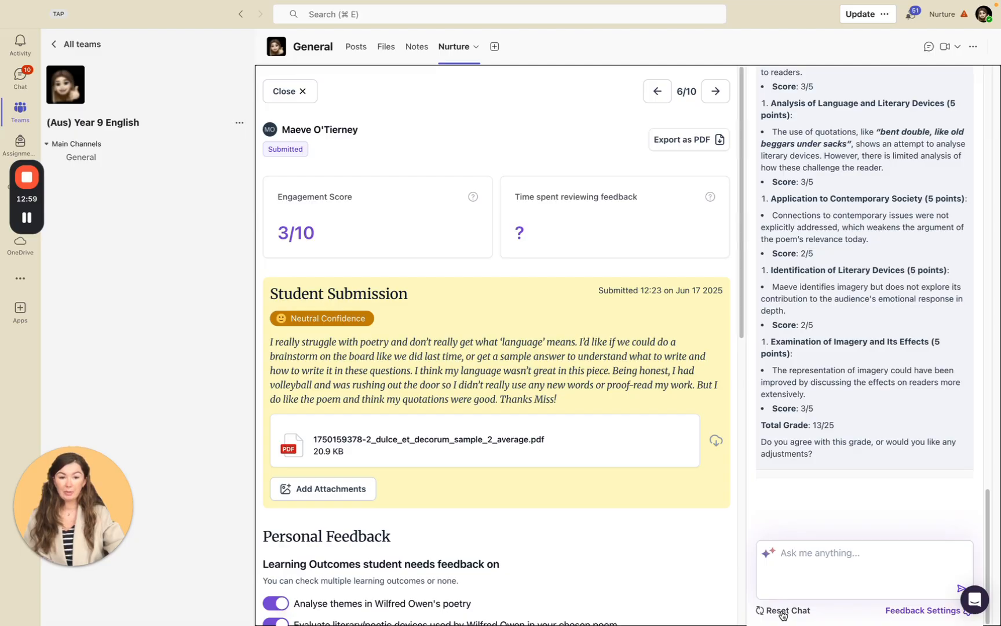
# Check the custom feedback instructions from the submission view and close them without saving.
pyautogui.click(923, 610)
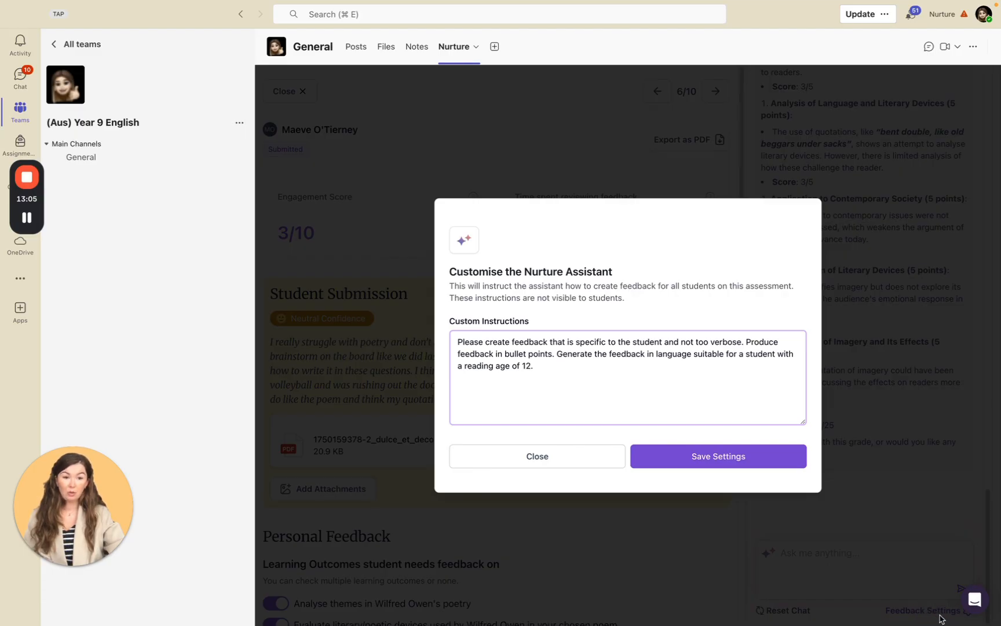
pyautogui.moveTo(632, 381); pyautogui.dragTo(512, 350)
pyautogui.click(576, 457)
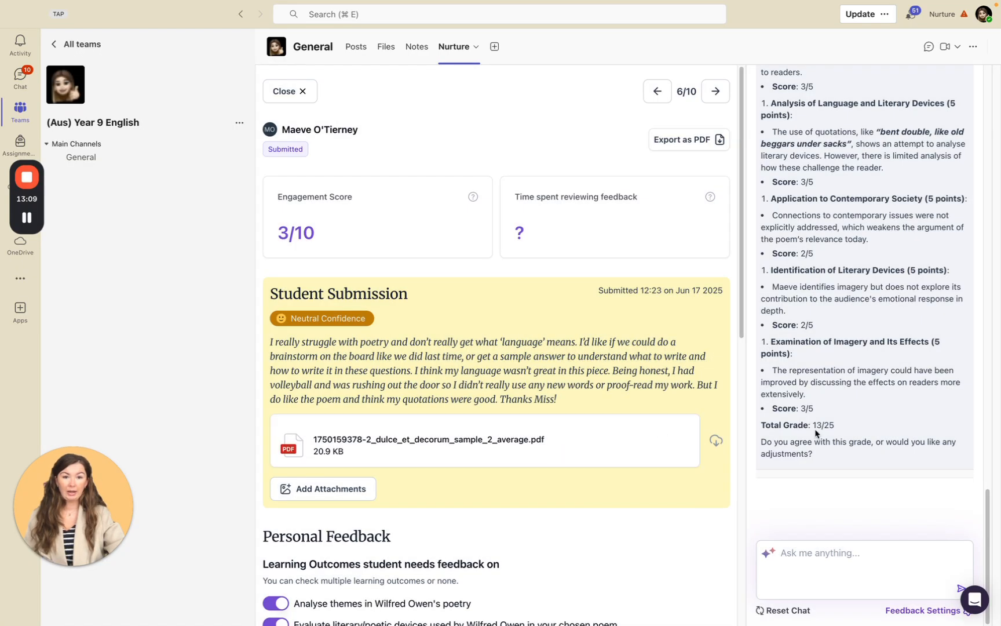
# Review the assistant's suggested grade breakdown, focusing on the Explanation of Theme criterion.
pyautogui.scroll(10, 818, 174)
pyautogui.scroll(-4, 830, 198)
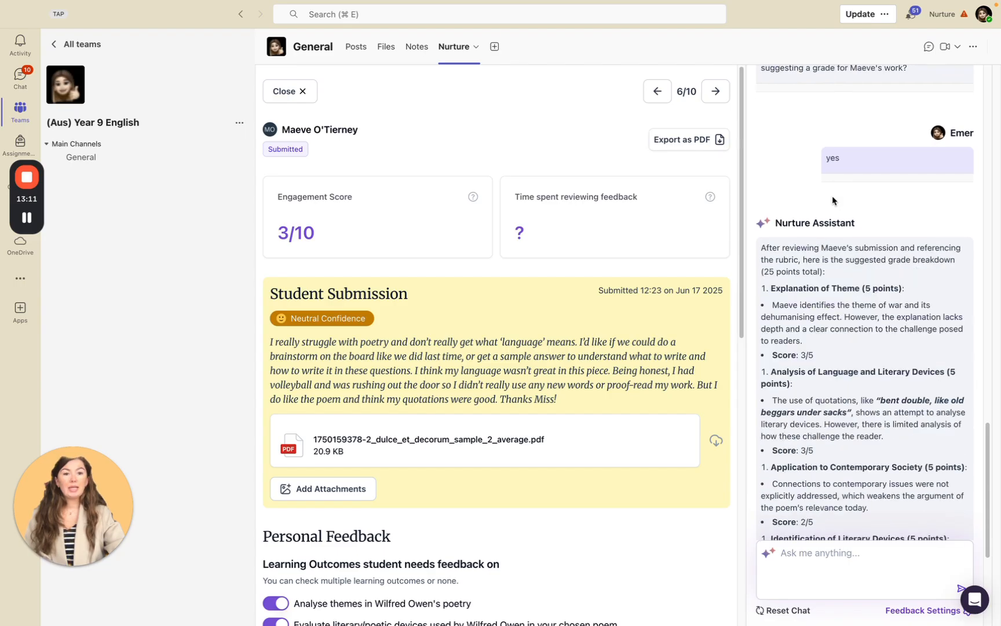
pyautogui.moveTo(771, 288); pyautogui.dragTo(851, 355)
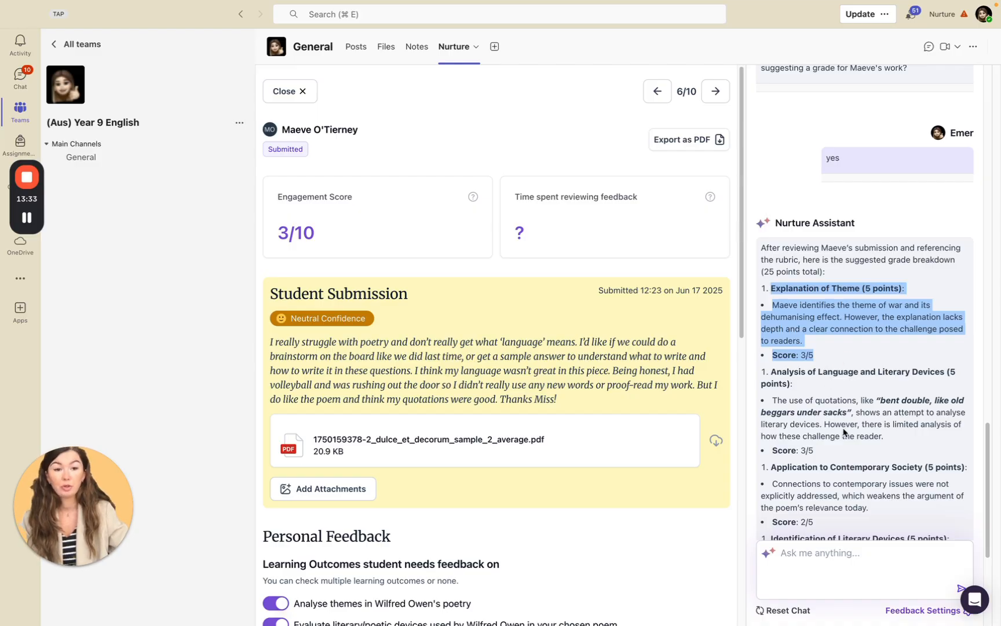
# Accept the suggested total grade of 13/25 by replying "yes" and check the Personal Feedback section of the submission.
pyautogui.scroll(-5, 846, 452)
pyautogui.click(840, 548)
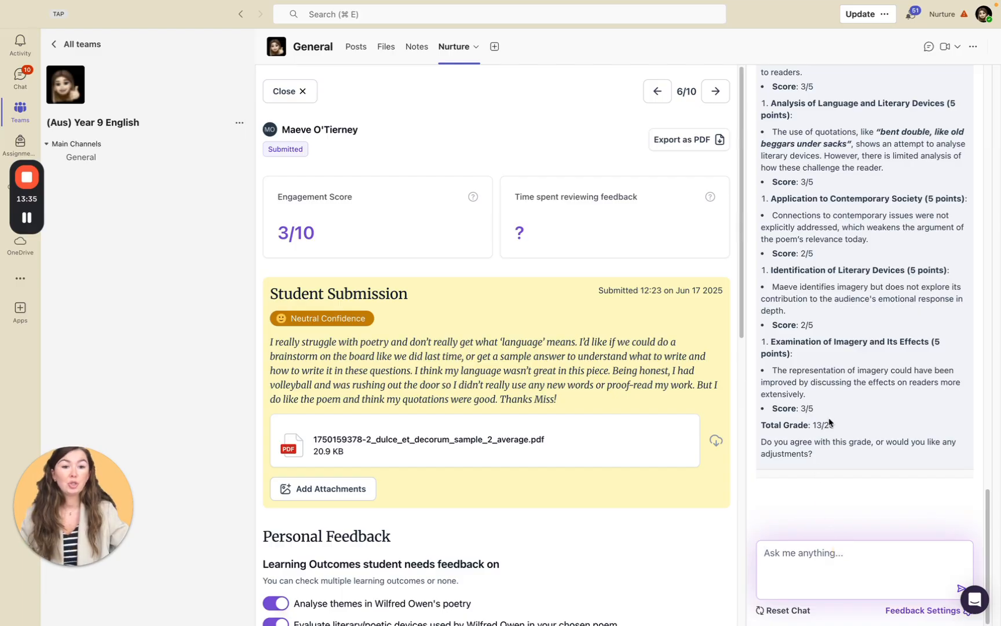
pyautogui.write('yes')
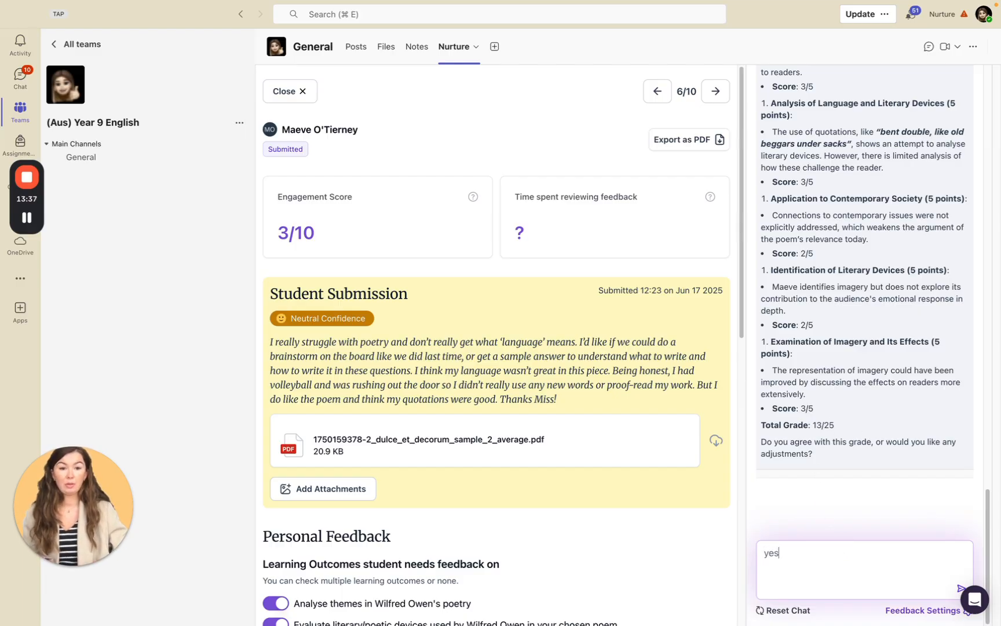
pyautogui.press('Return')
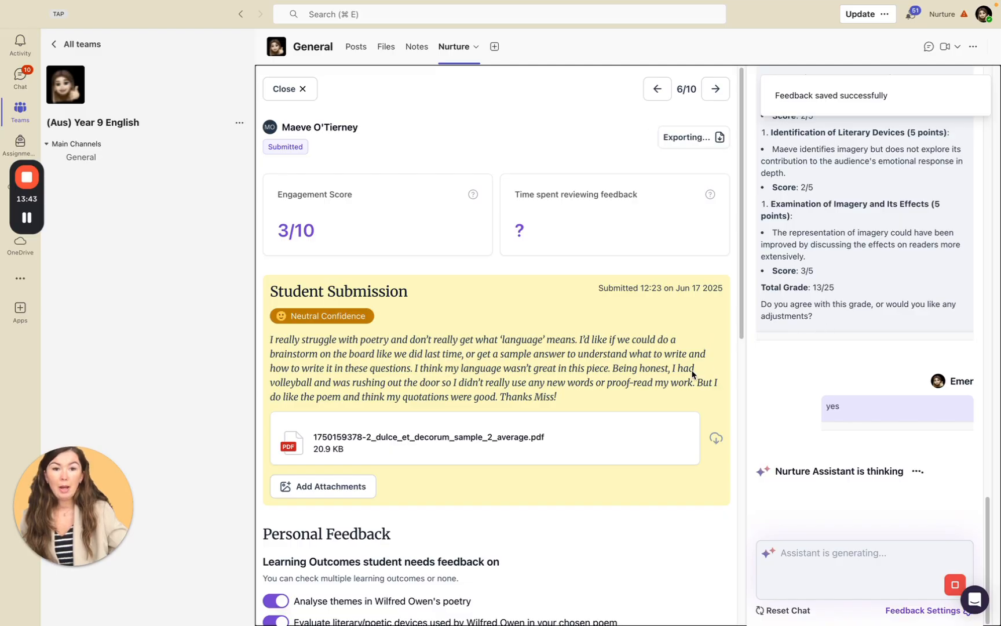
pyautogui.scroll(-5, 697, 373)
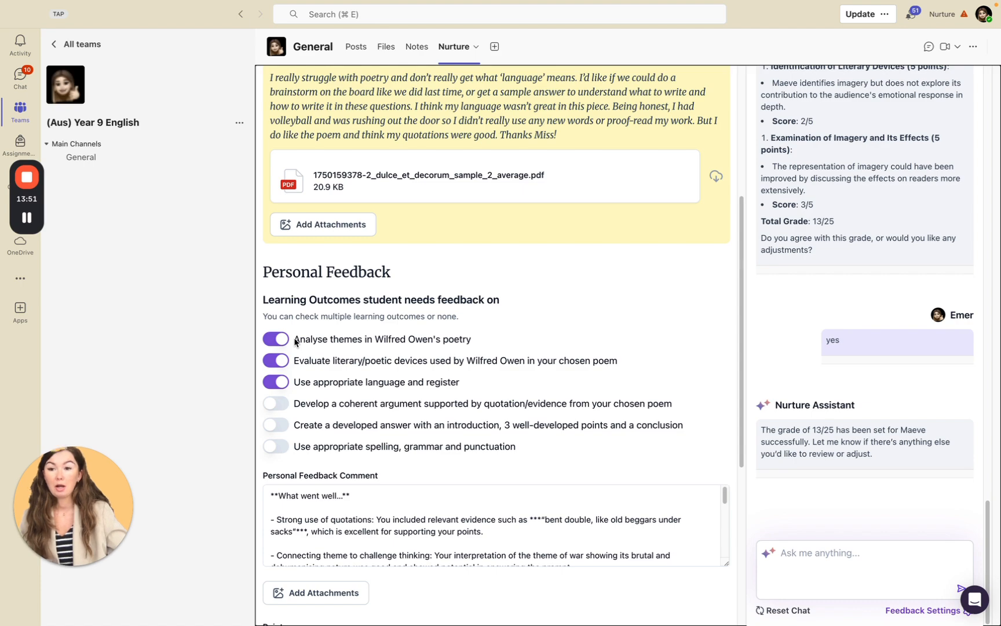
# Review the student's Personal Feedback section, covering the enabled learning outcomes, the Personal Feedback Comment and the Points field.
pyautogui.scroll(-3, 296, 342)
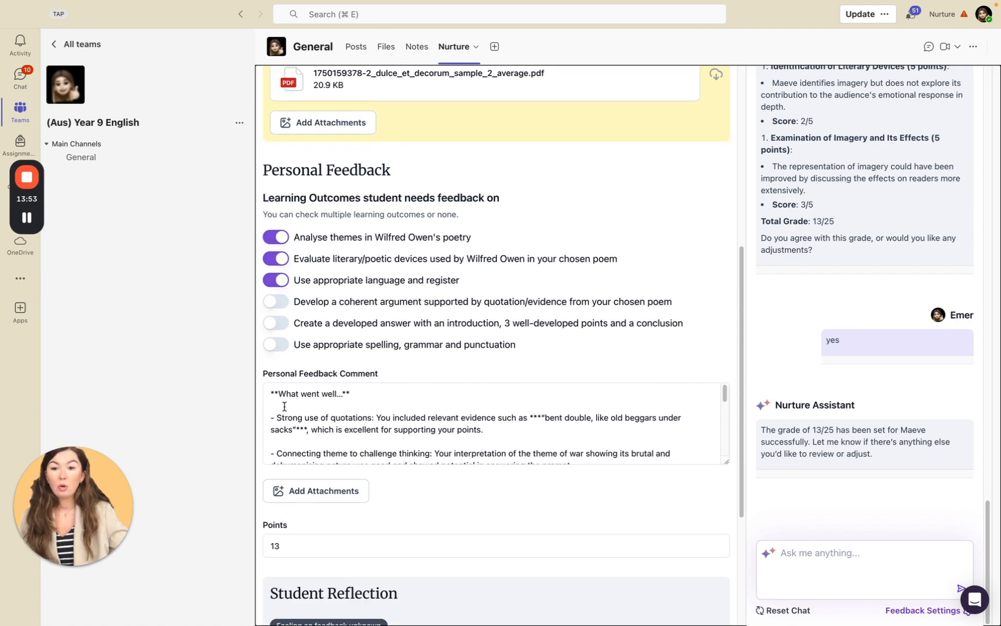
pyautogui.moveTo(274, 394); pyautogui.dragTo(644, 459)
pyautogui.scroll(-3, 466, 502)
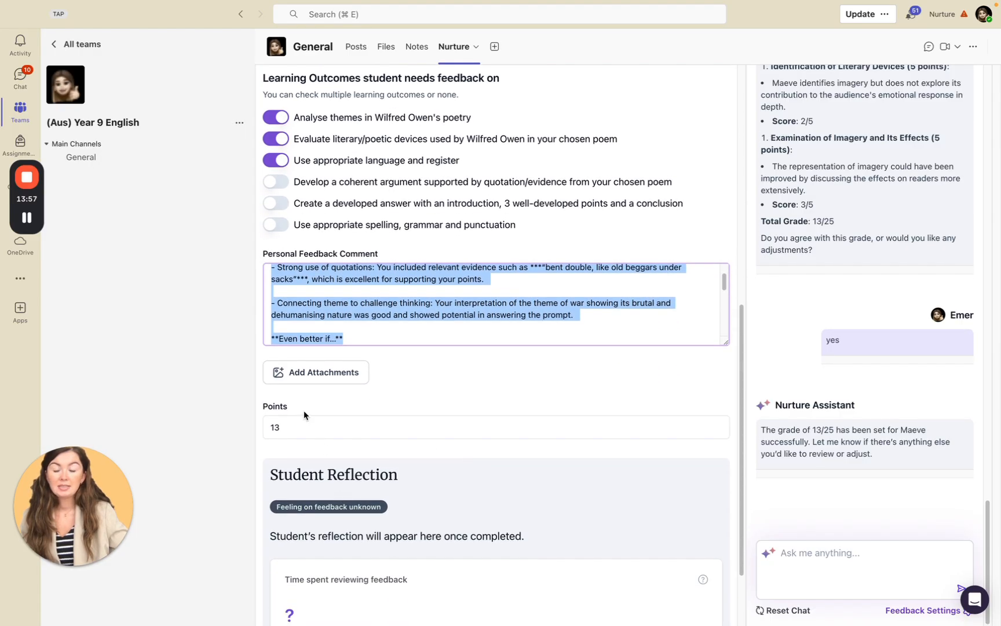
pyautogui.click(305, 421)
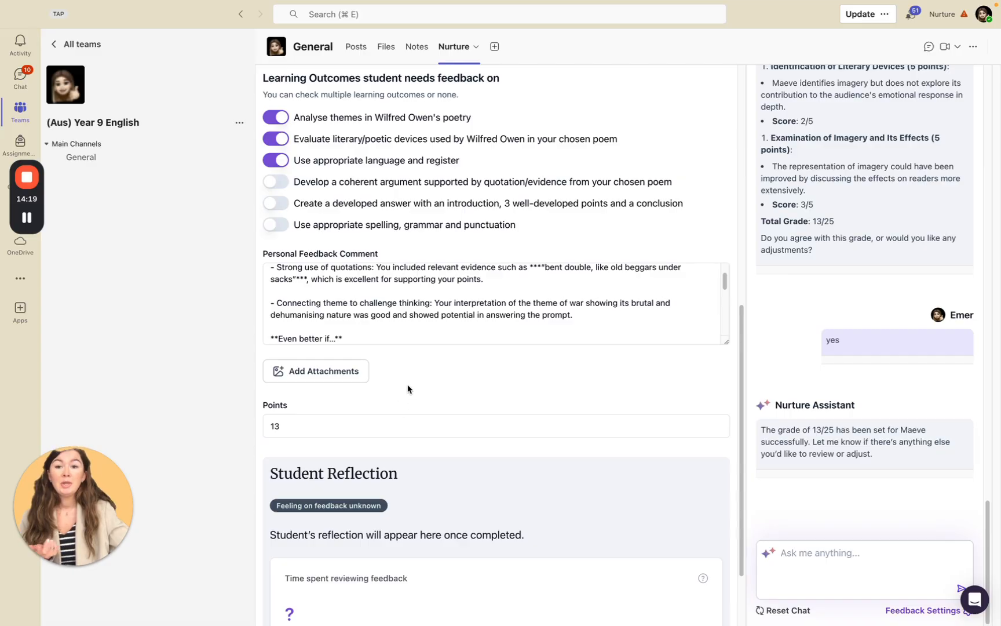
# Move on to the next student's submission and close it to return to the assignment overview.
pyautogui.scroll(-3, 409, 388)
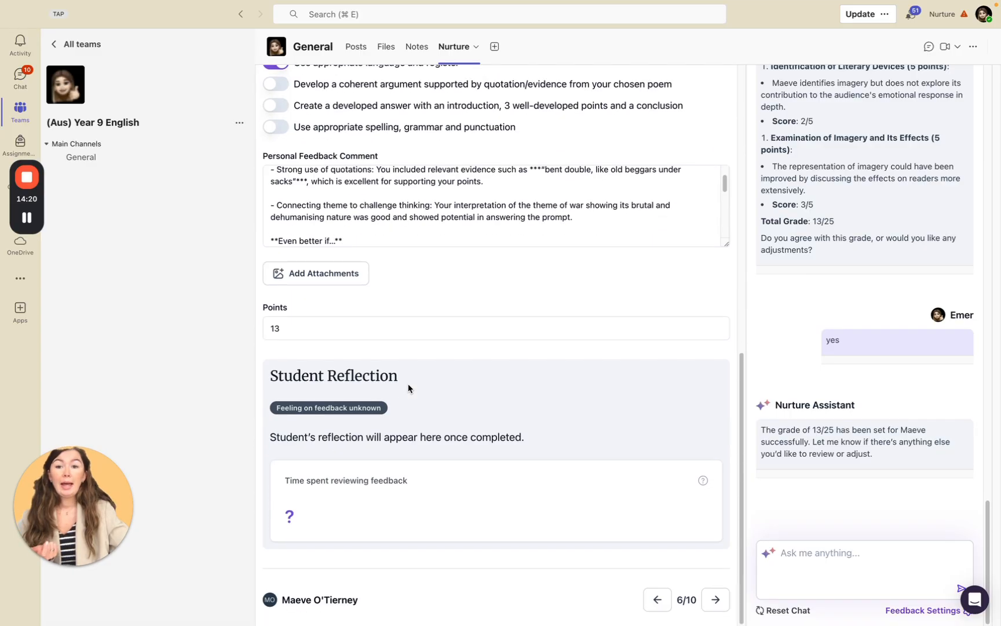
pyautogui.click(715, 599)
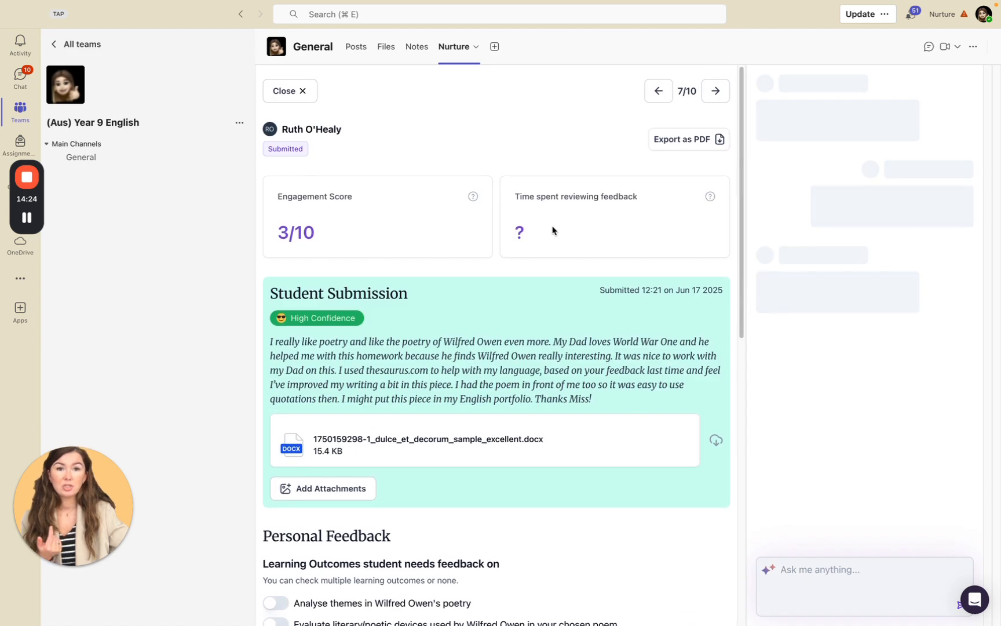
pyautogui.click(293, 91)
# Review the class submission and grade table, and highlight the six learning outcomes listed with the students needing feedback.
pyautogui.scroll(-5, 603, 263)
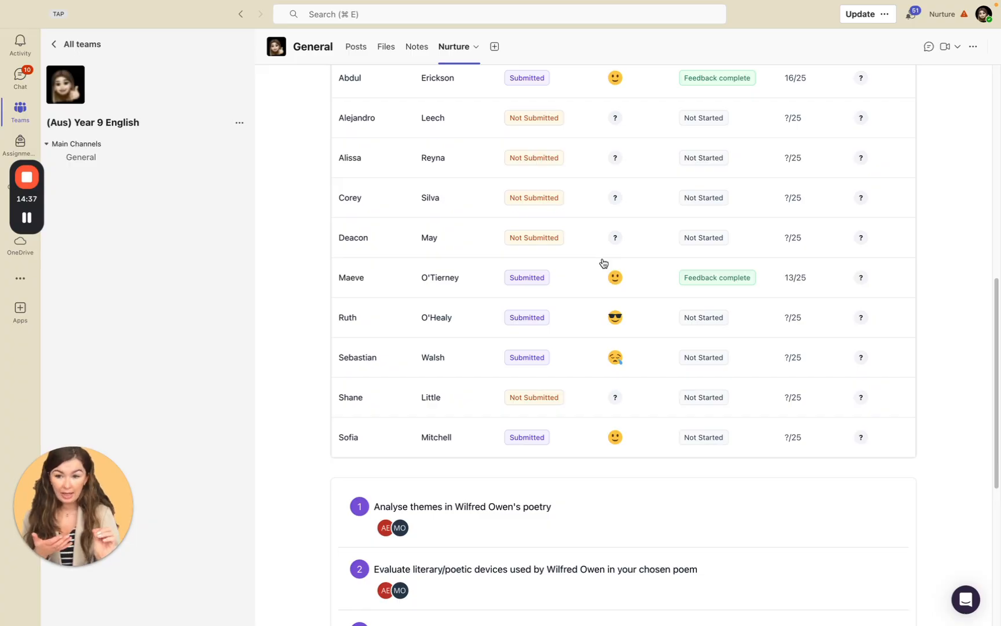
pyautogui.scroll(-6, 610, 370)
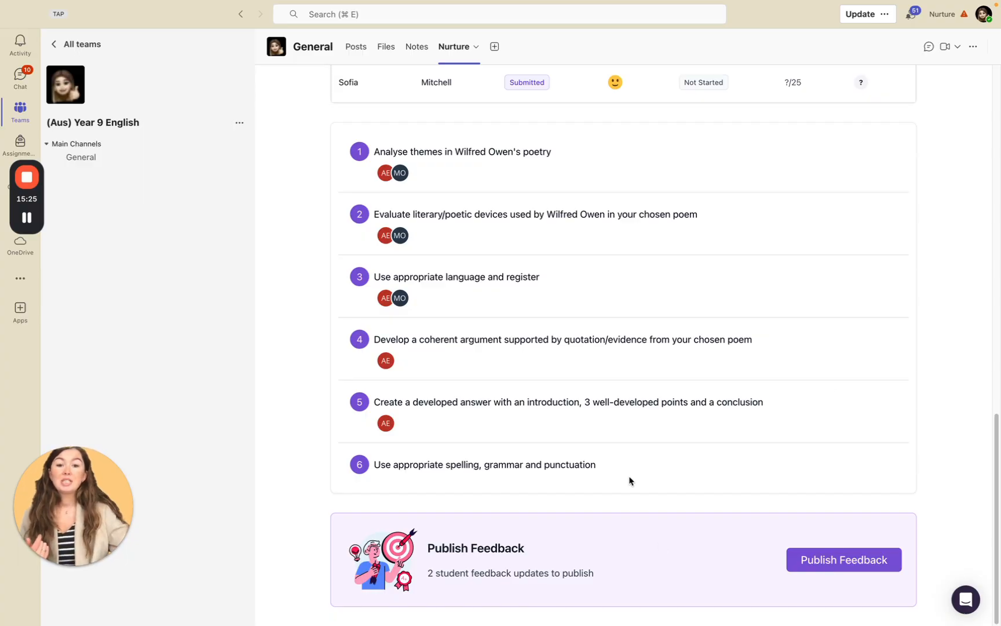
pyautogui.moveTo(597, 464); pyautogui.dragTo(347, 144)
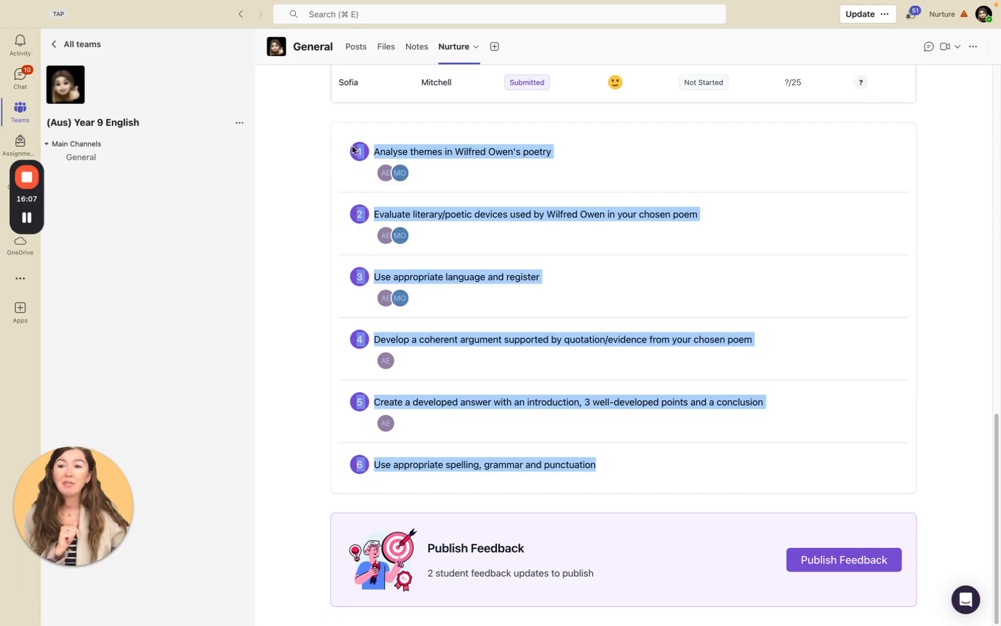
pyautogui.moveTo(31, 180)
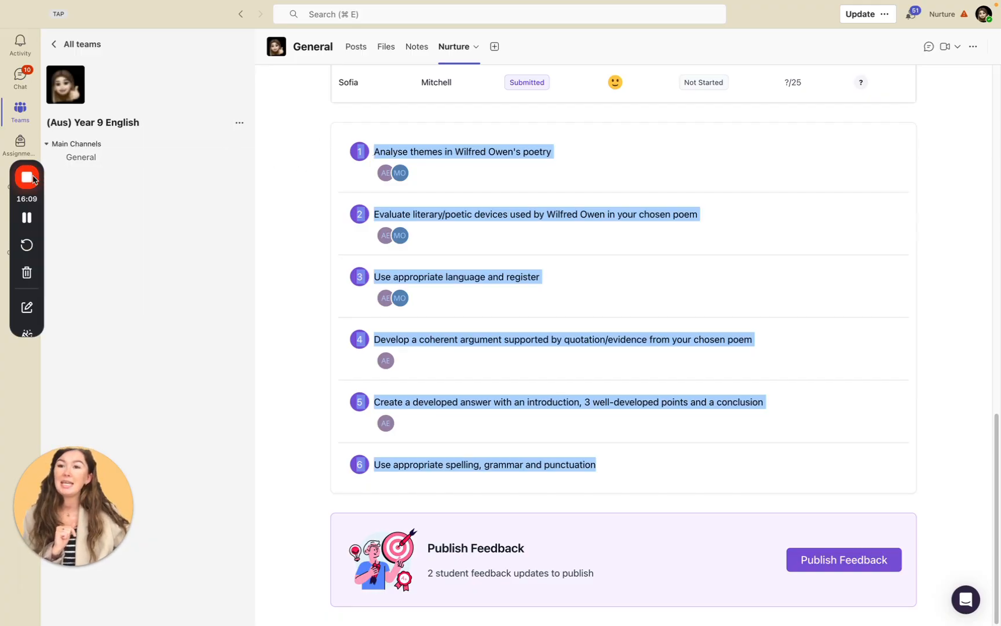